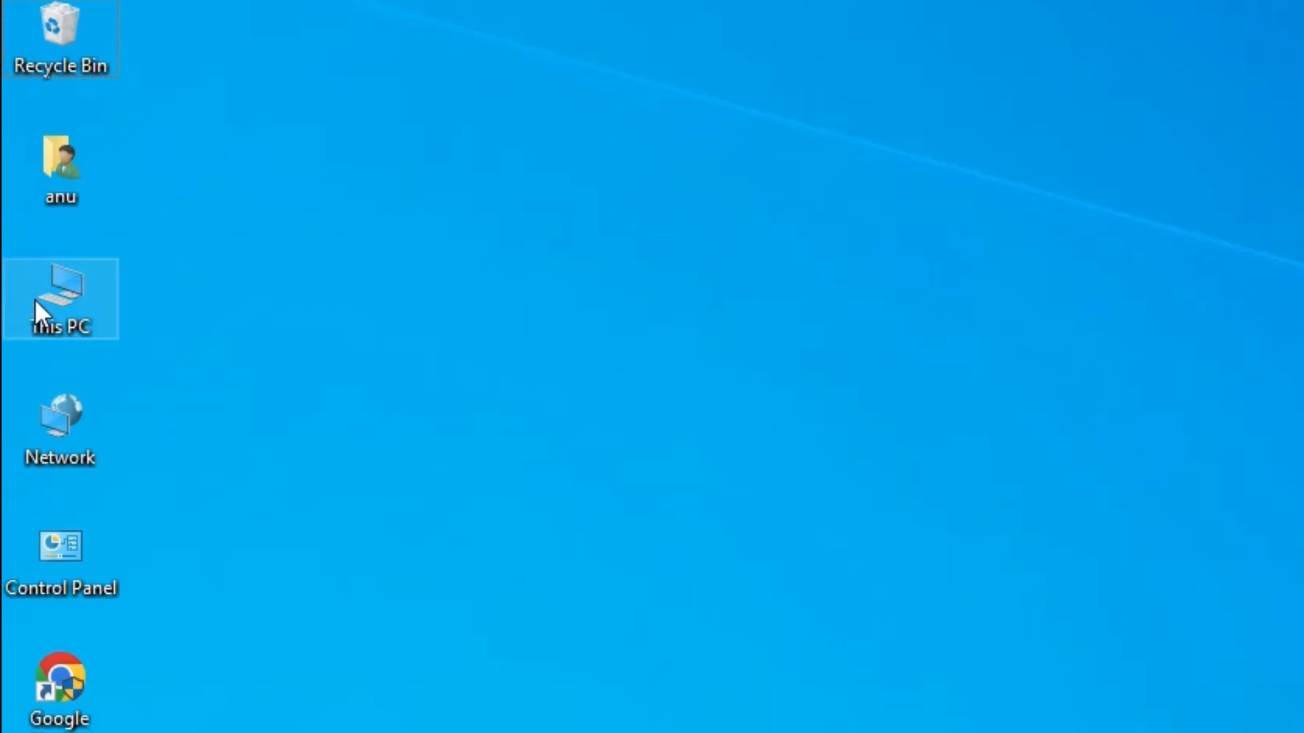
Step: Check the computer's system type in the This PC properties, and close the Settings window
right_click(49, 292)
left_click(173, 504)
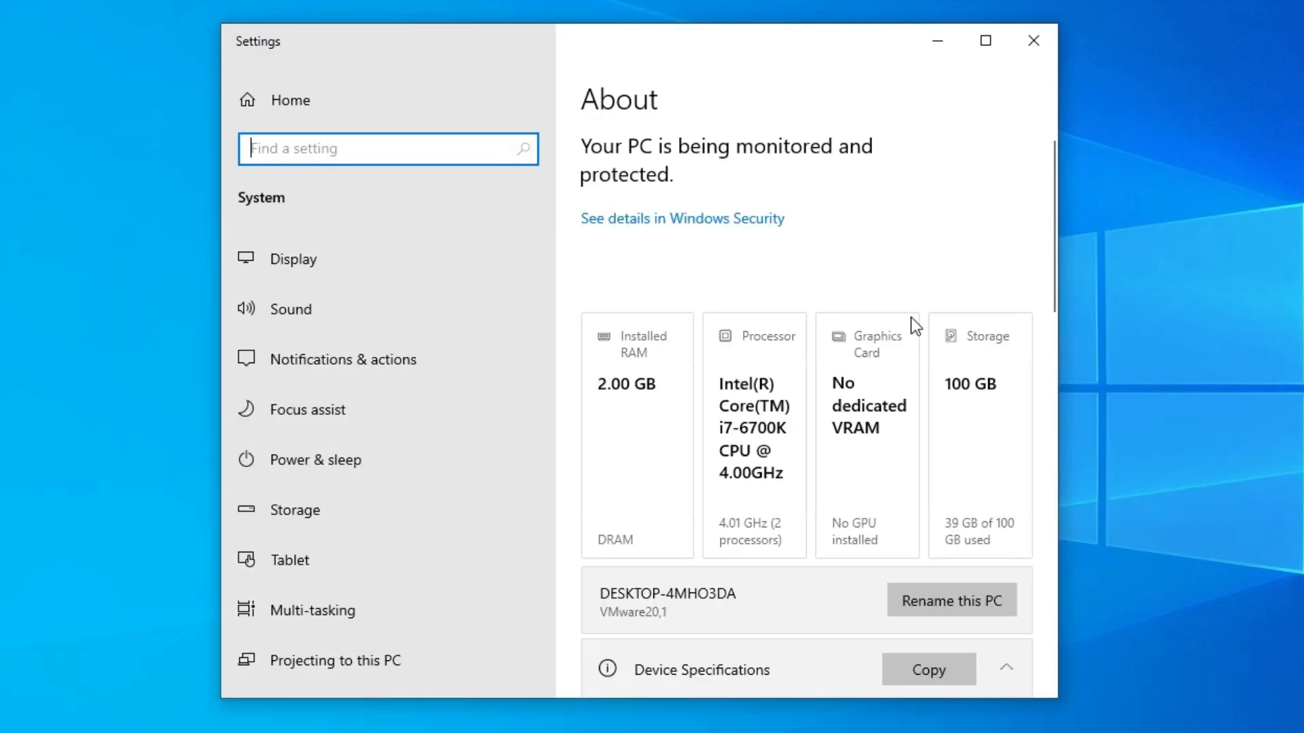
scroll(911, 317, "down", 8)
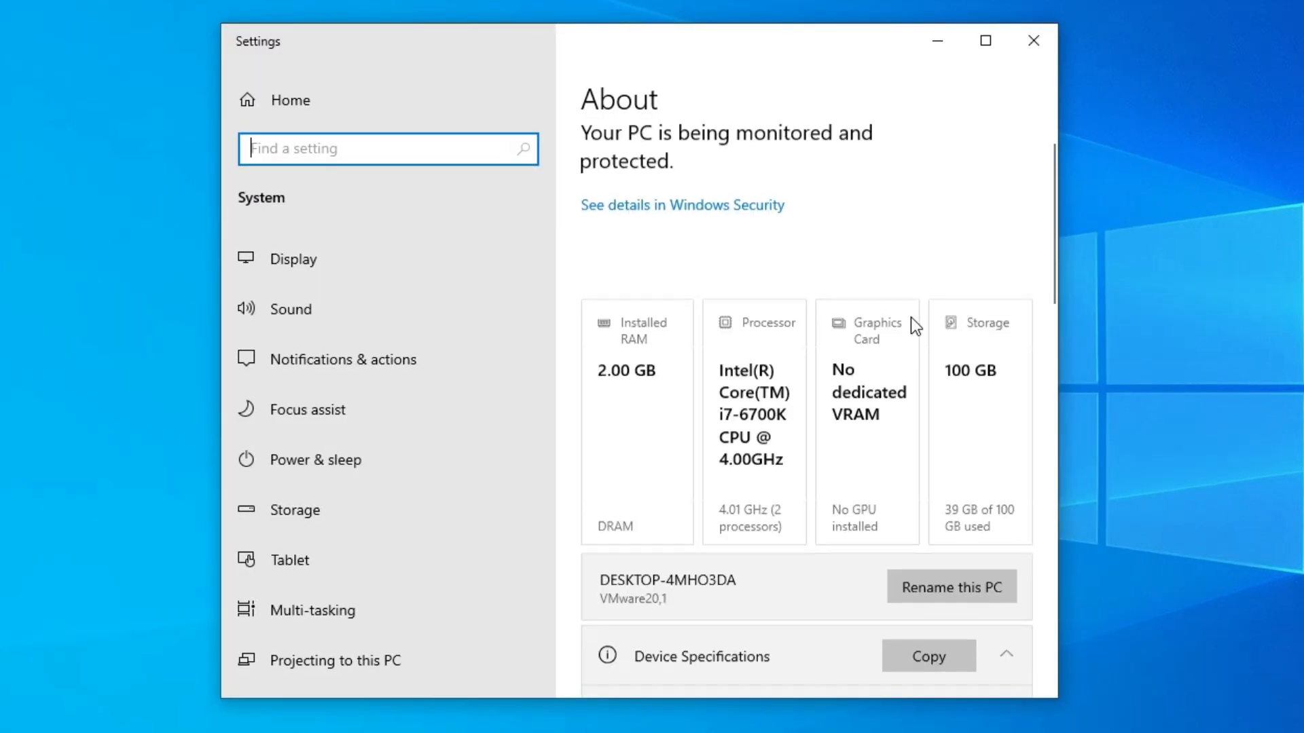
scroll(763, 422, "down", 2)
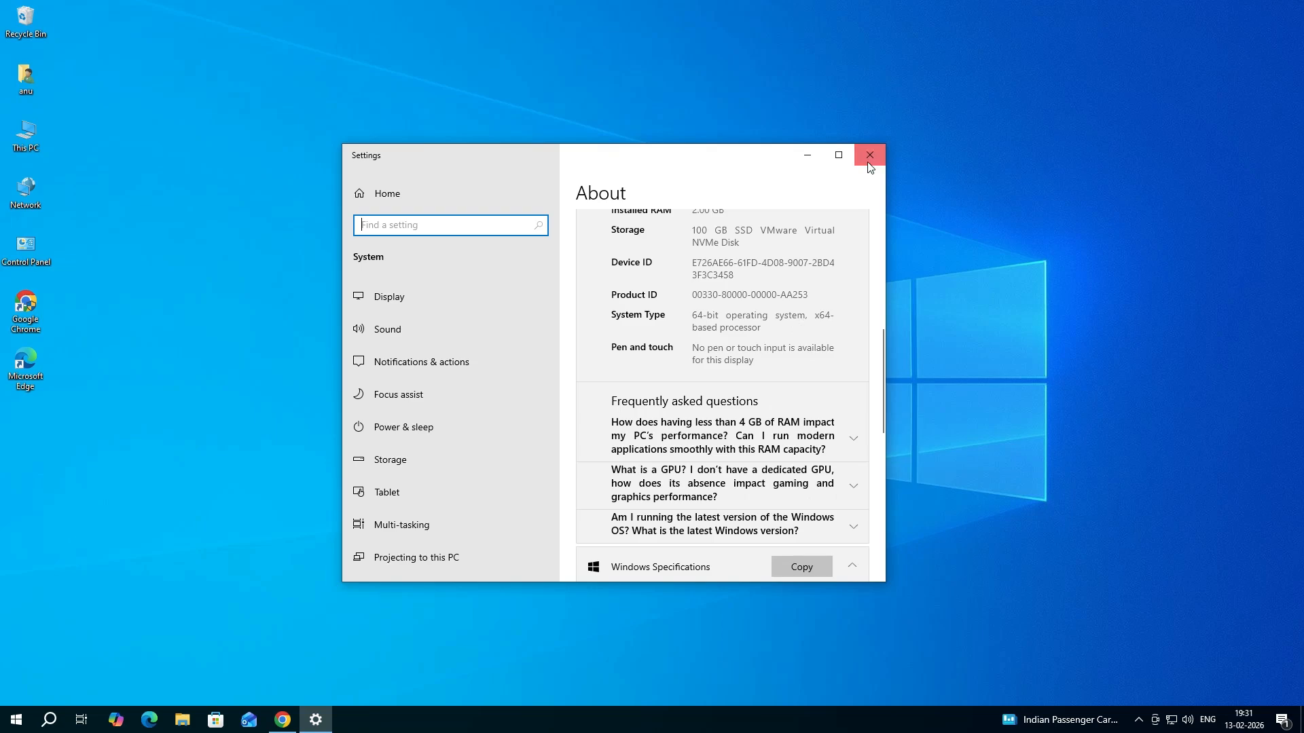
left_click(868, 157)
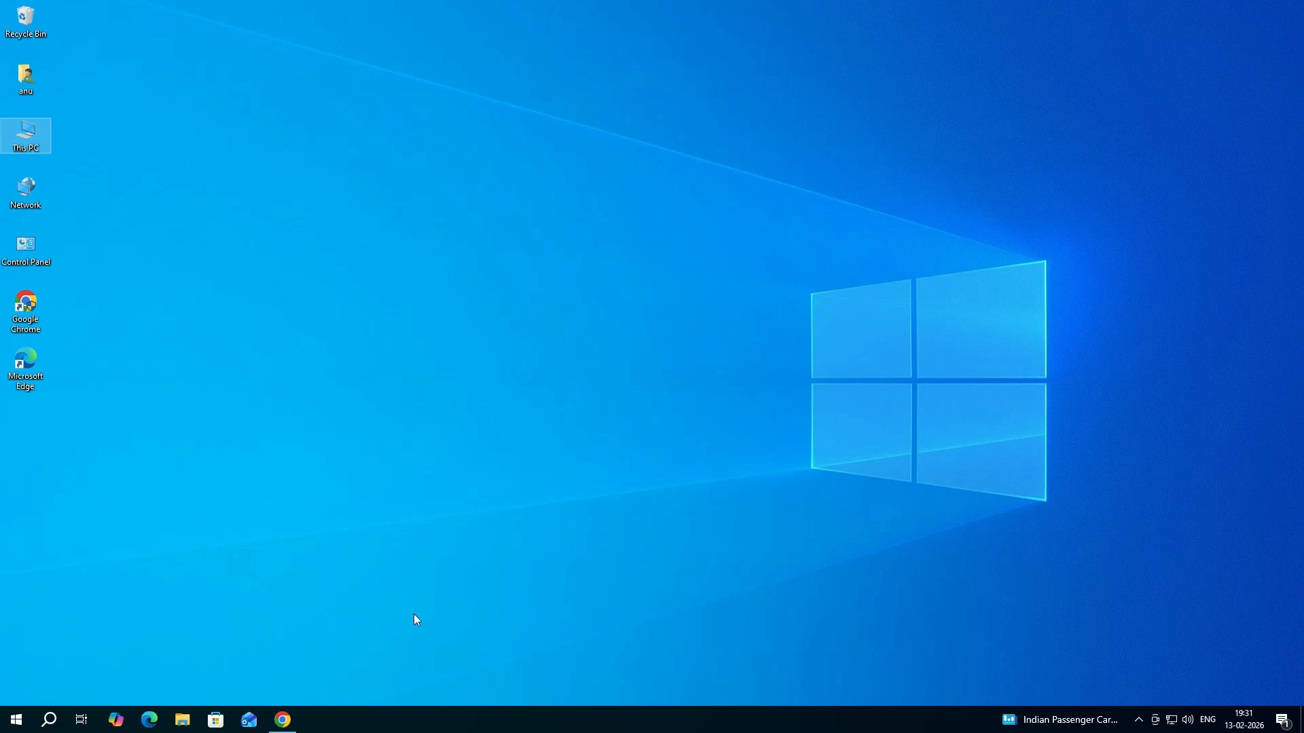
Step: In Google Chrome, search for "ricoh sp 100 printer driver" and open Ricoh's first "Aficio SP 100 Downloads" result in a new tab
left_click(291, 723)
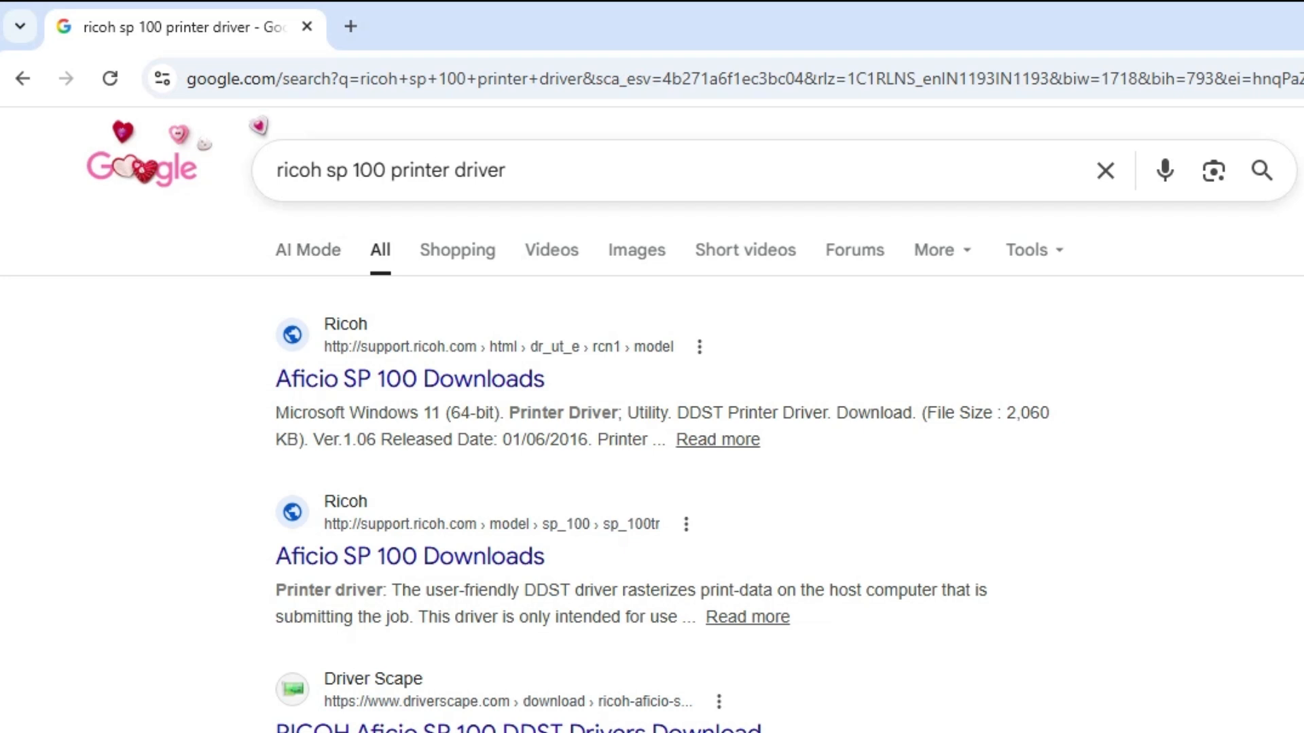
left_click(589, 179)
key("Return")
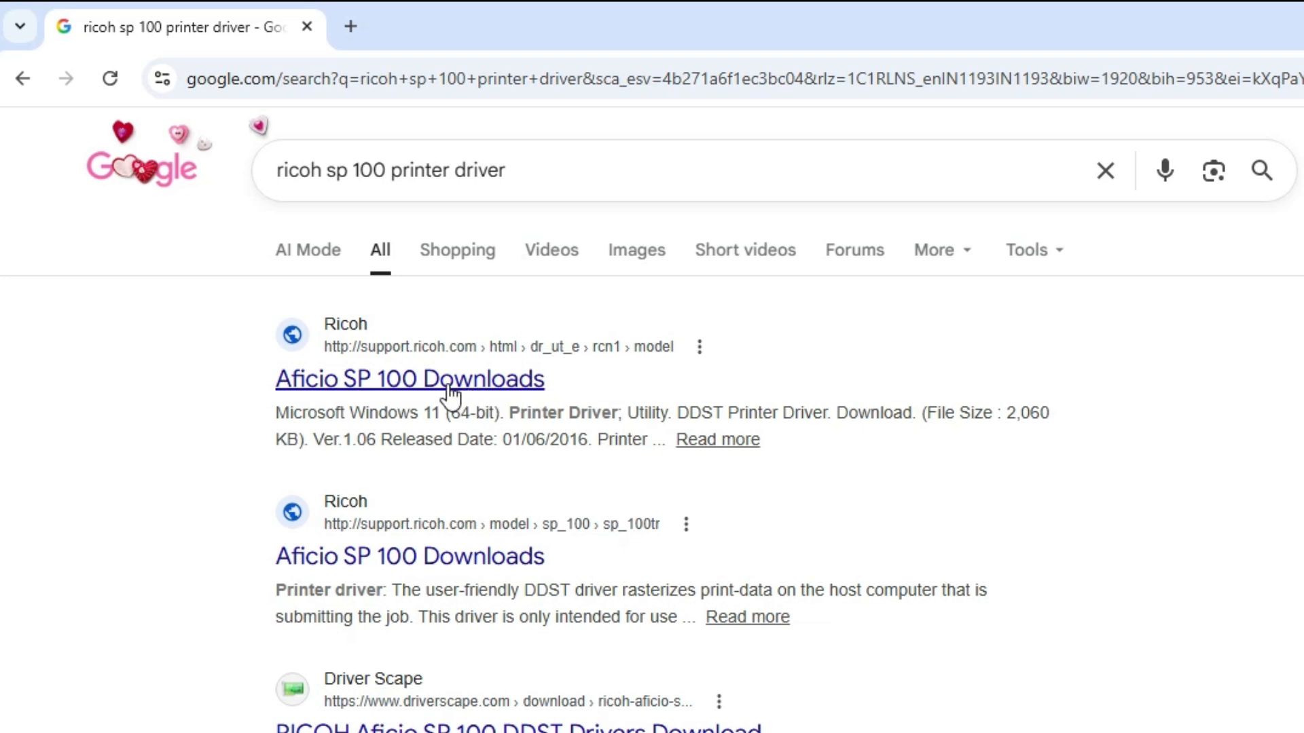
right_click(489, 399)
left_click(578, 420)
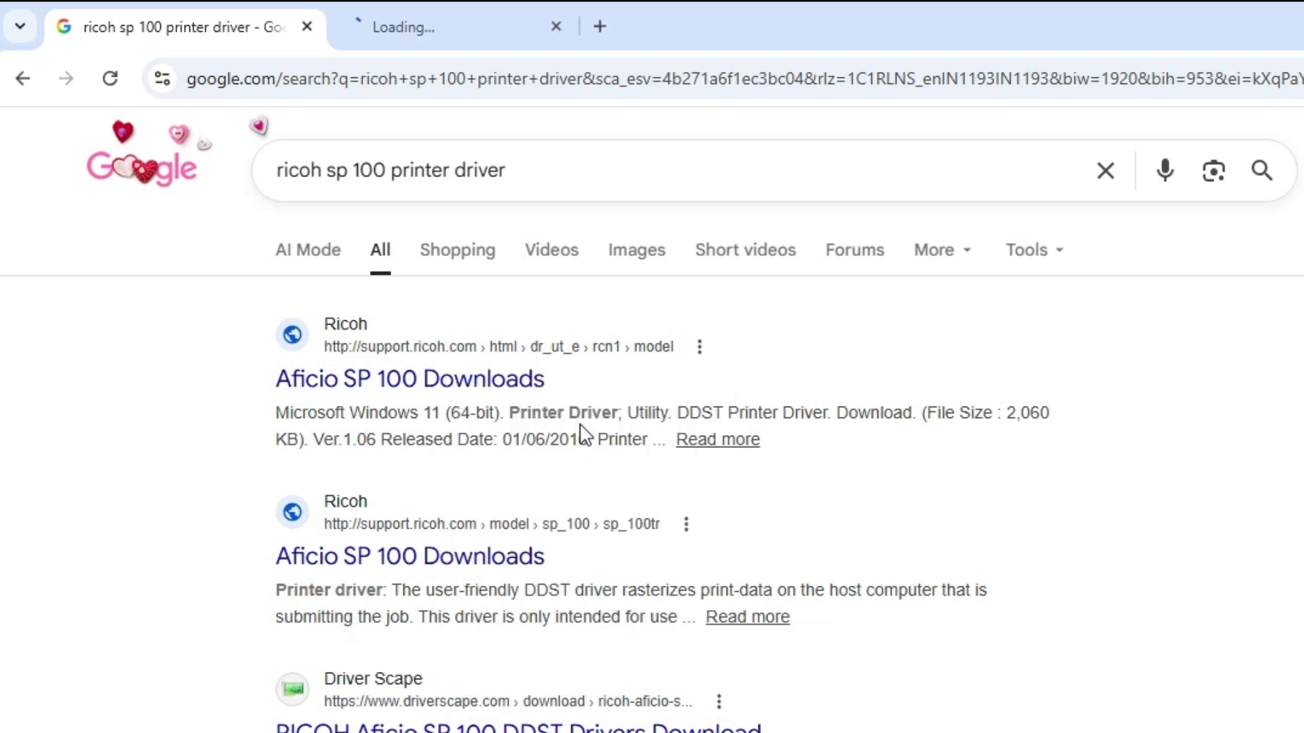
left_click(444, 6)
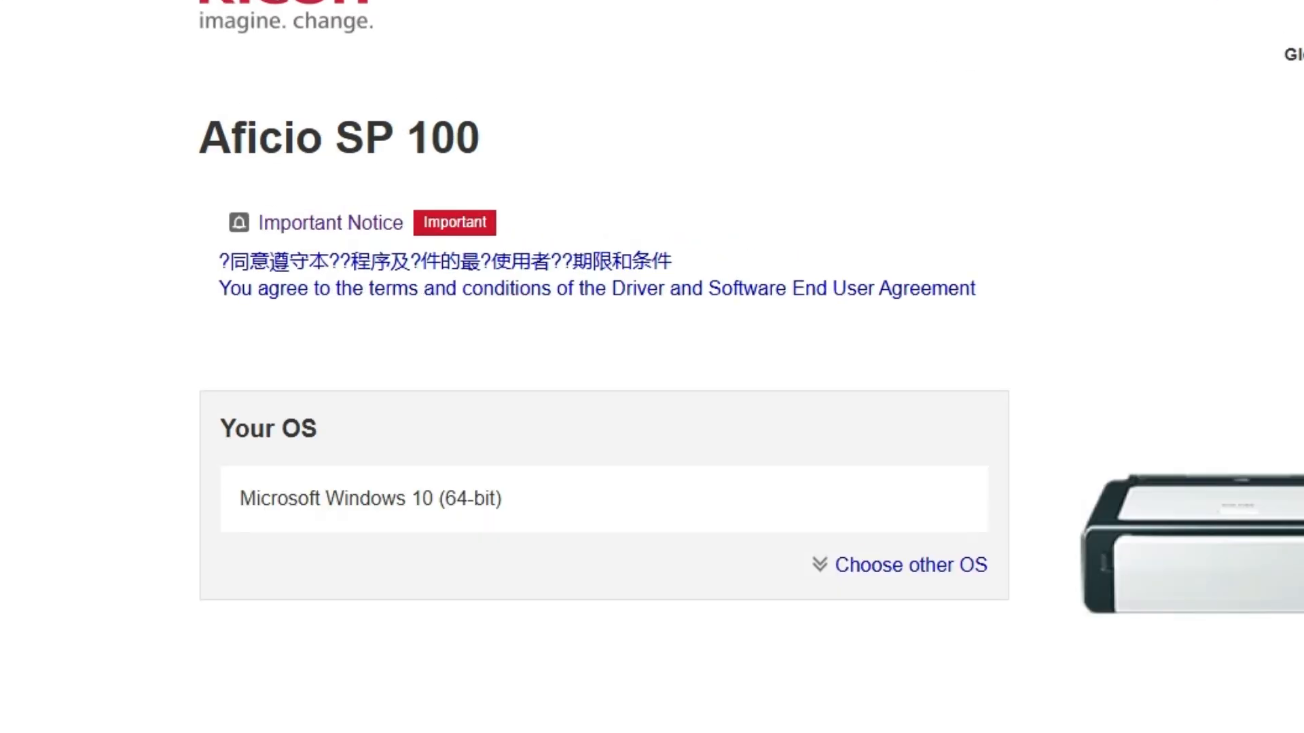
Step: Check the printer model name and the detected operating system on the Ricoh support page
left_click_drag(201, 138, 550, 161)
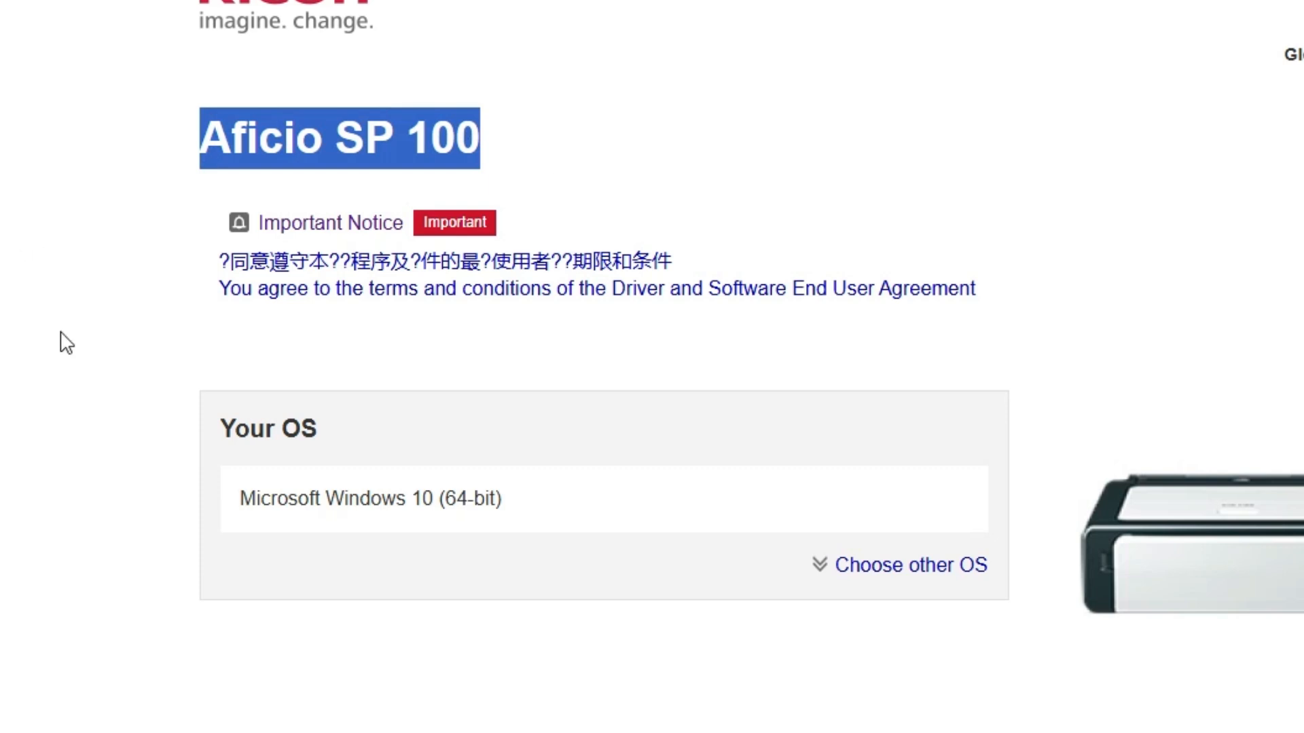
scroll(65, 343, "down", 3)
left_click_drag(239, 251, 511, 271)
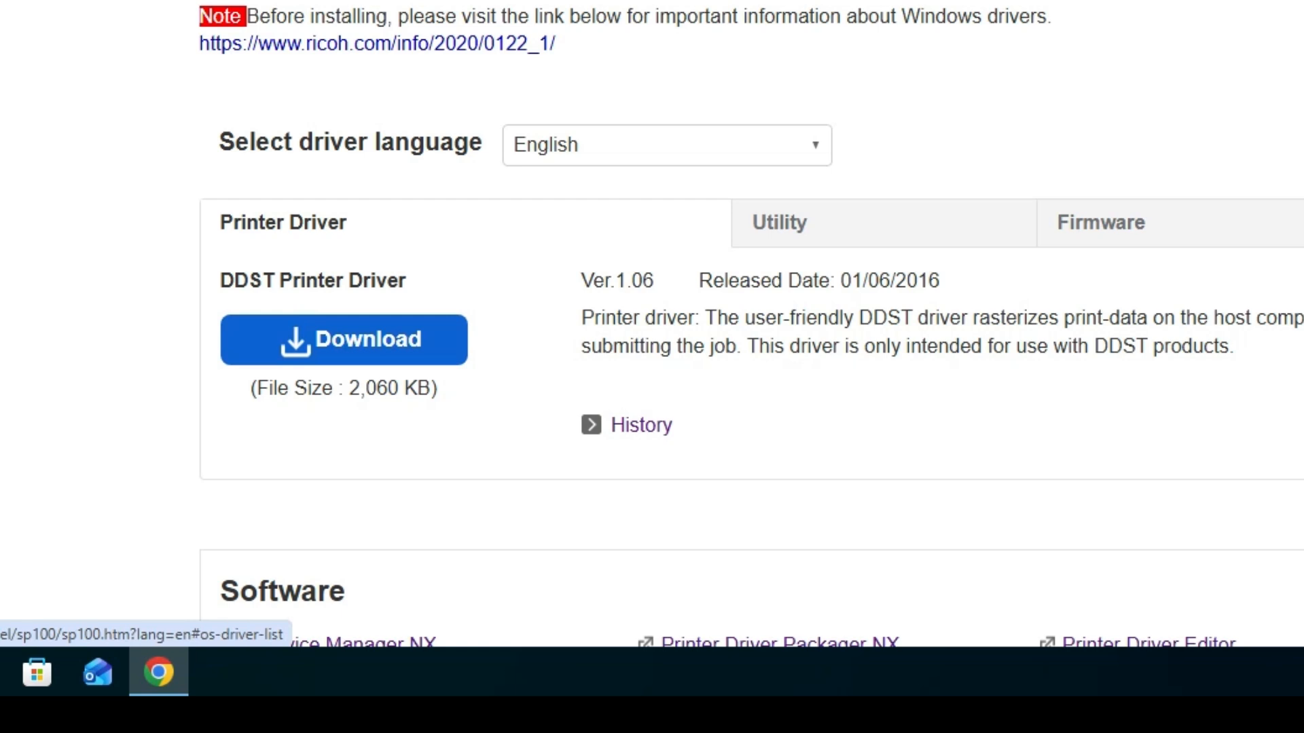
Step: Download the English DDST Printer Driver for Microsoft Windows 10 (64-bit) from the list of other operating systems
left_click(1028, 3)
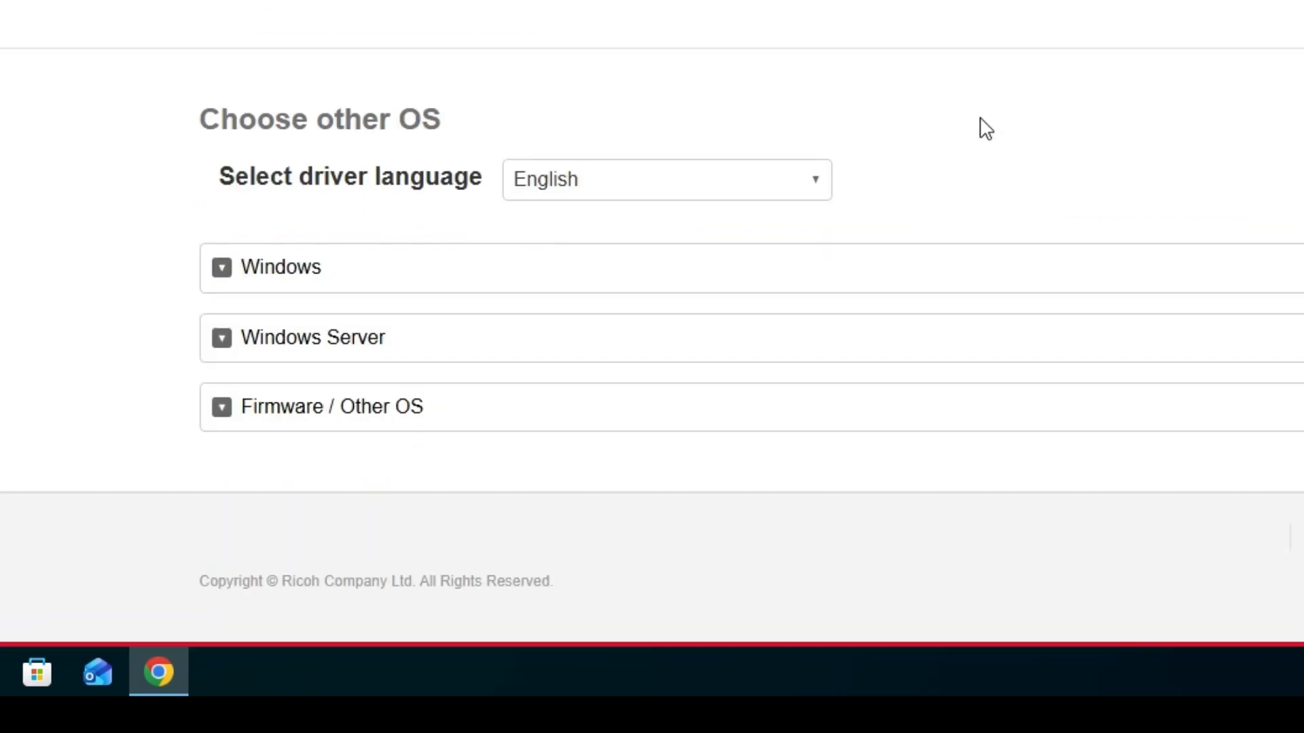
left_click(308, 275)
scroll(836, 184, "down", 3)
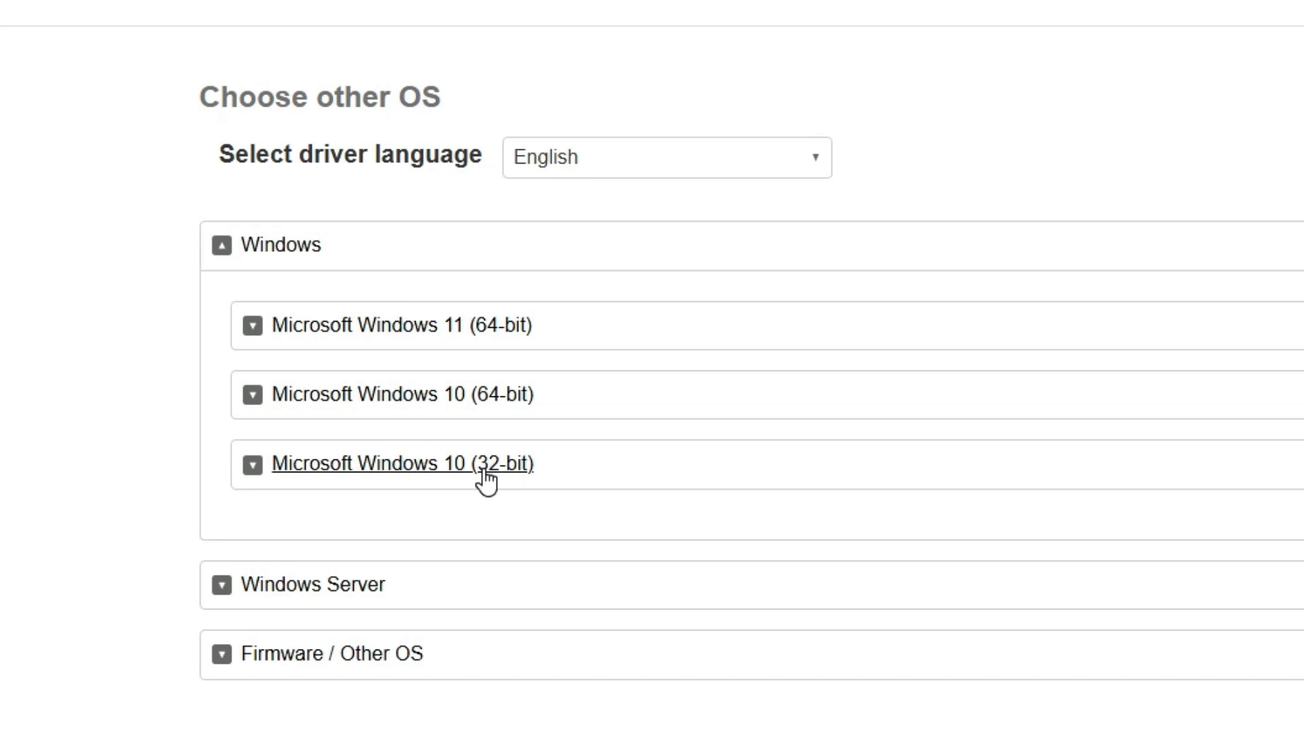
left_click(485, 406)
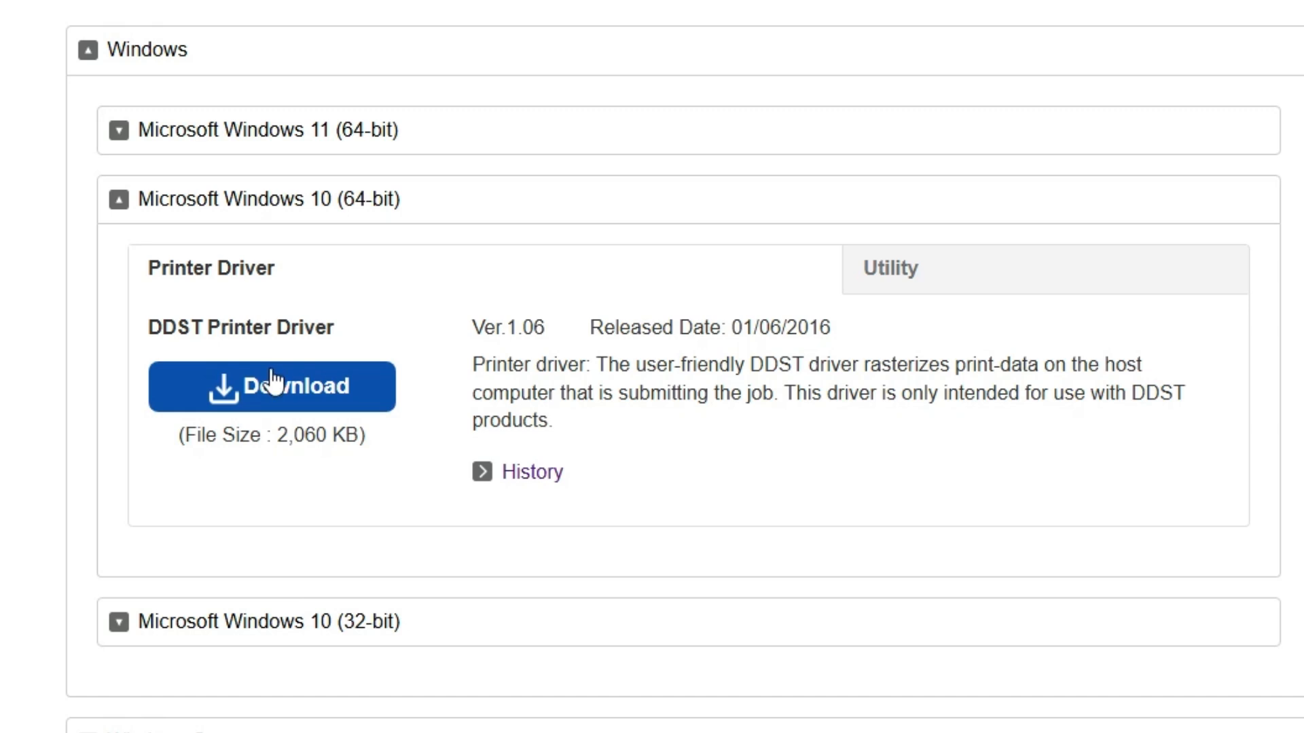
left_click(273, 384)
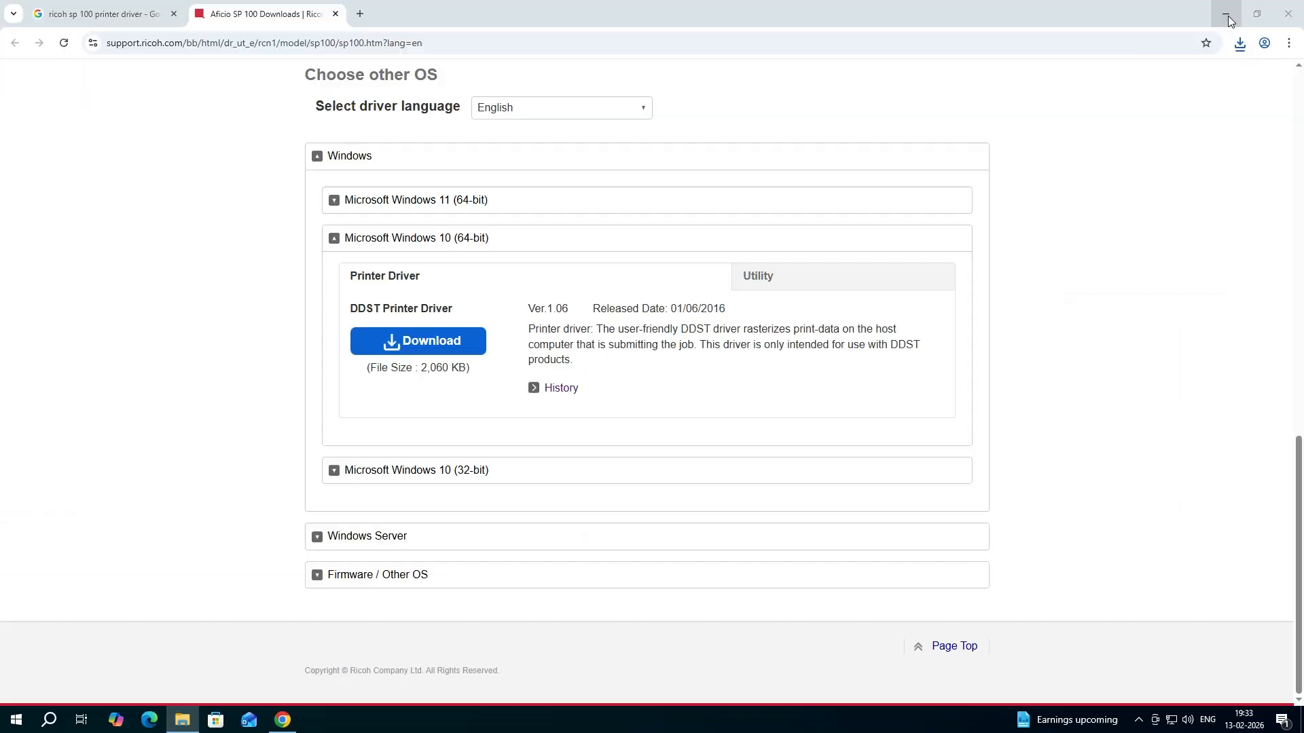
Step: Minimize the browser, move the r74218en file from the Downloads folder to the desktop, and close the folder window
left_click(1124, 33)
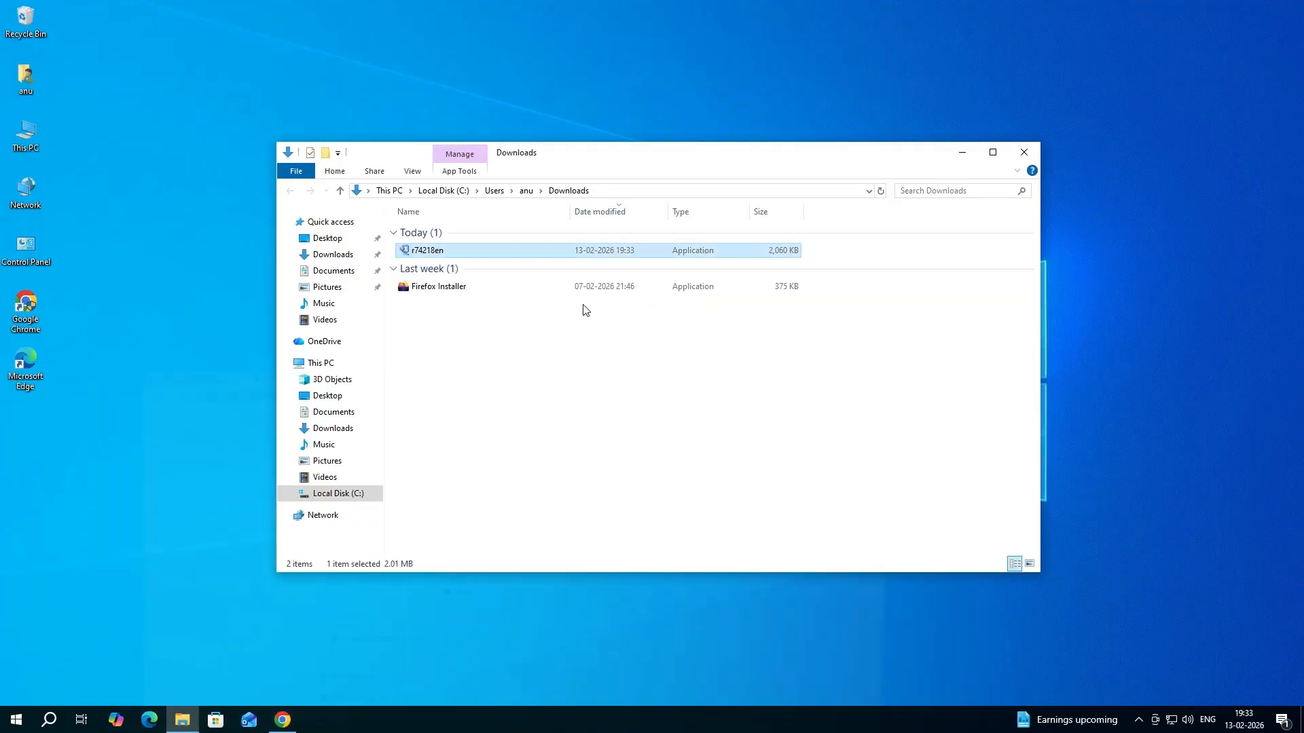
left_click_drag(663, 258, 292, 448)
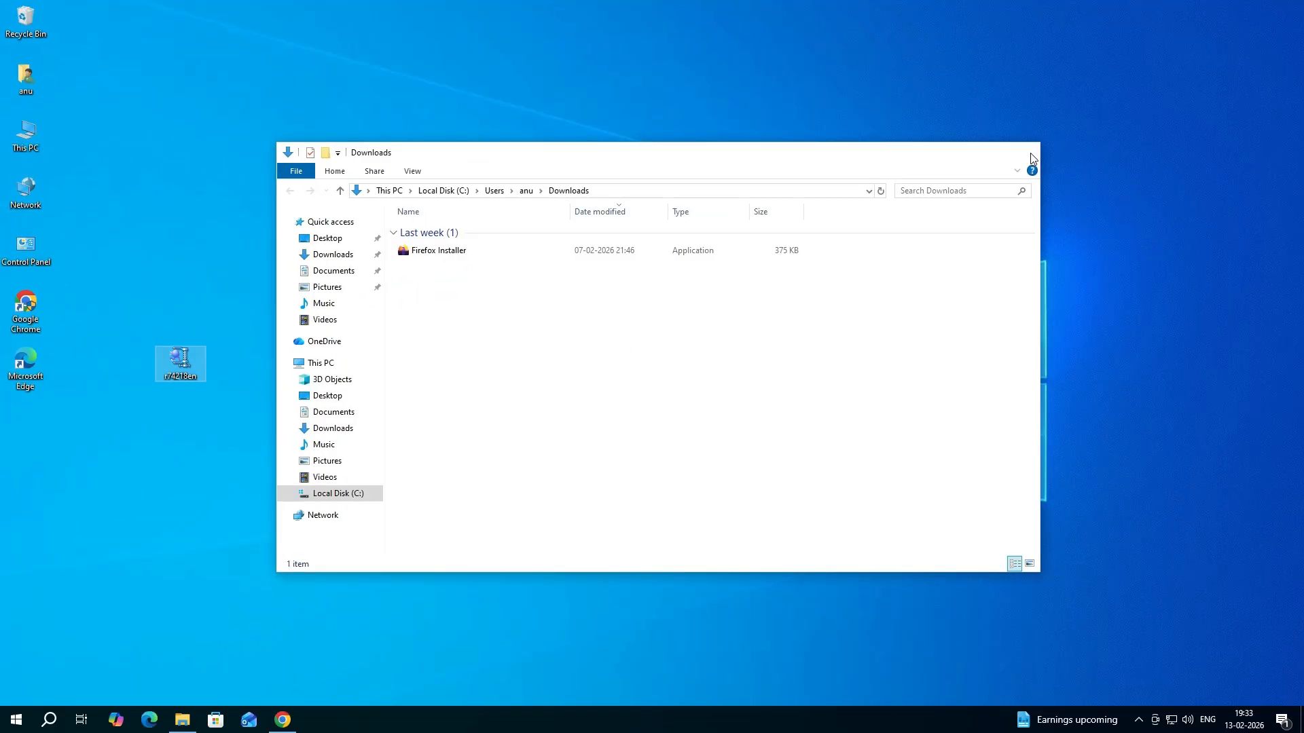
left_click(1032, 158)
left_click_drag(185, 366, 142, 374)
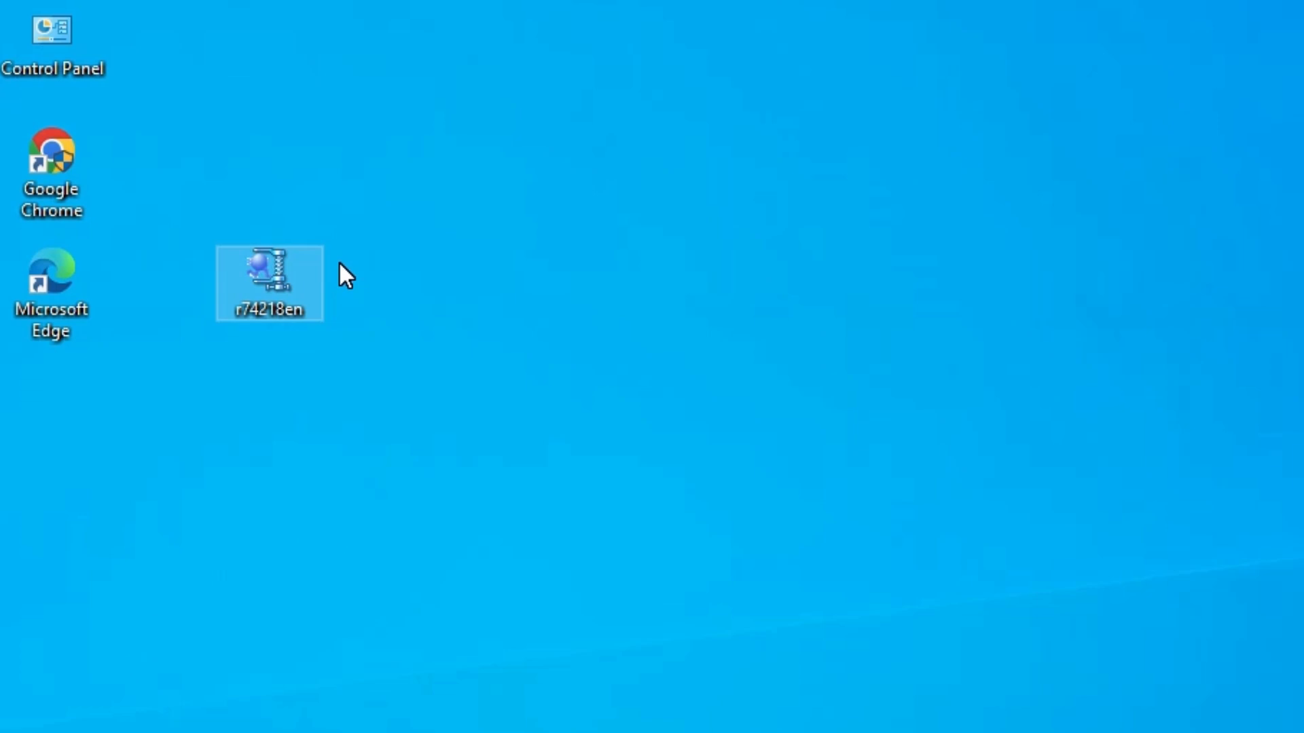
left_click(442, 93)
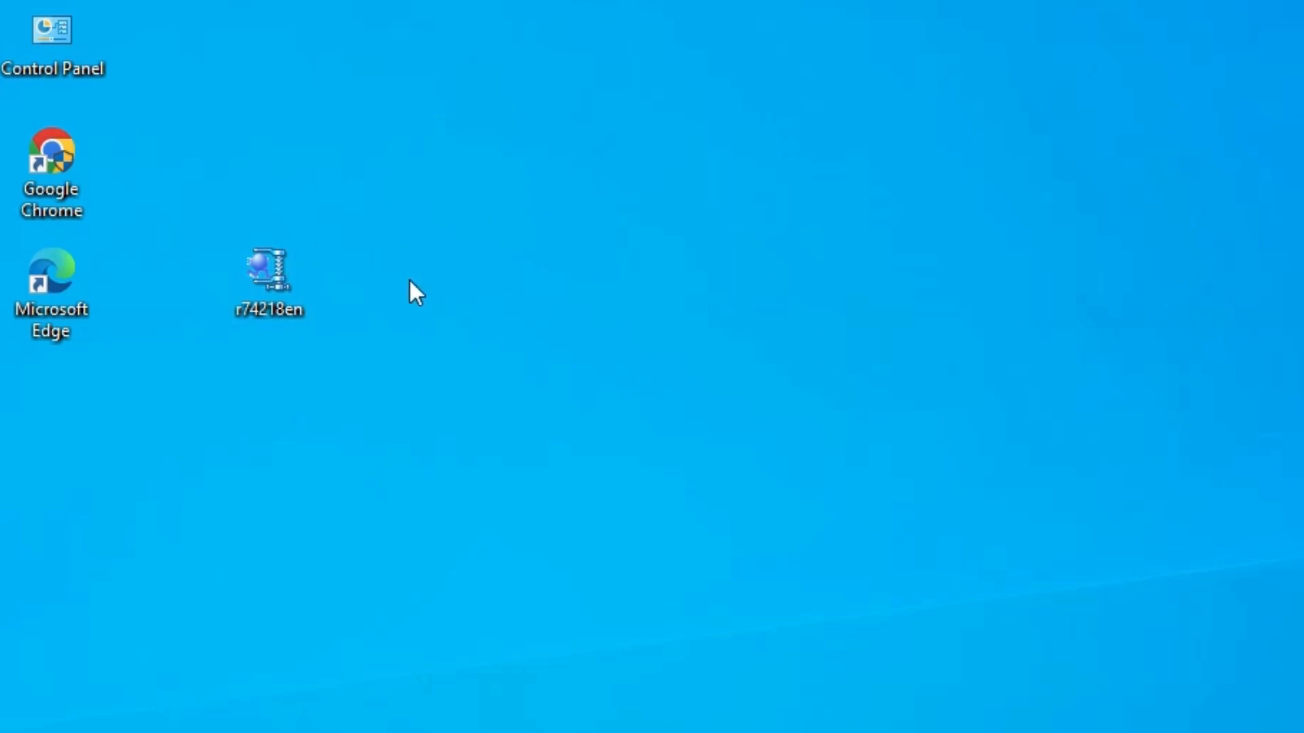
Step: Create a new folder named "my" on the desktop beside the r74218en file
right_click(368, 260)
mouse_move(428, 488)
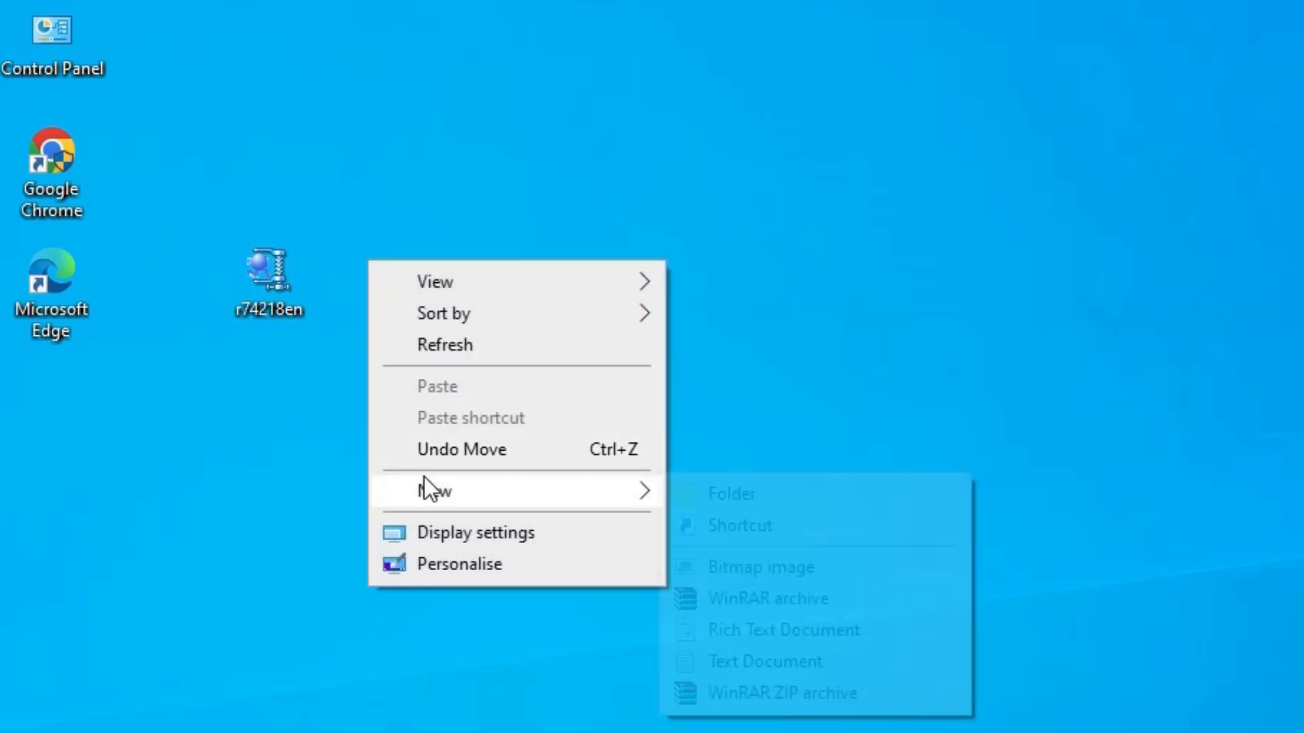
left_click(742, 491)
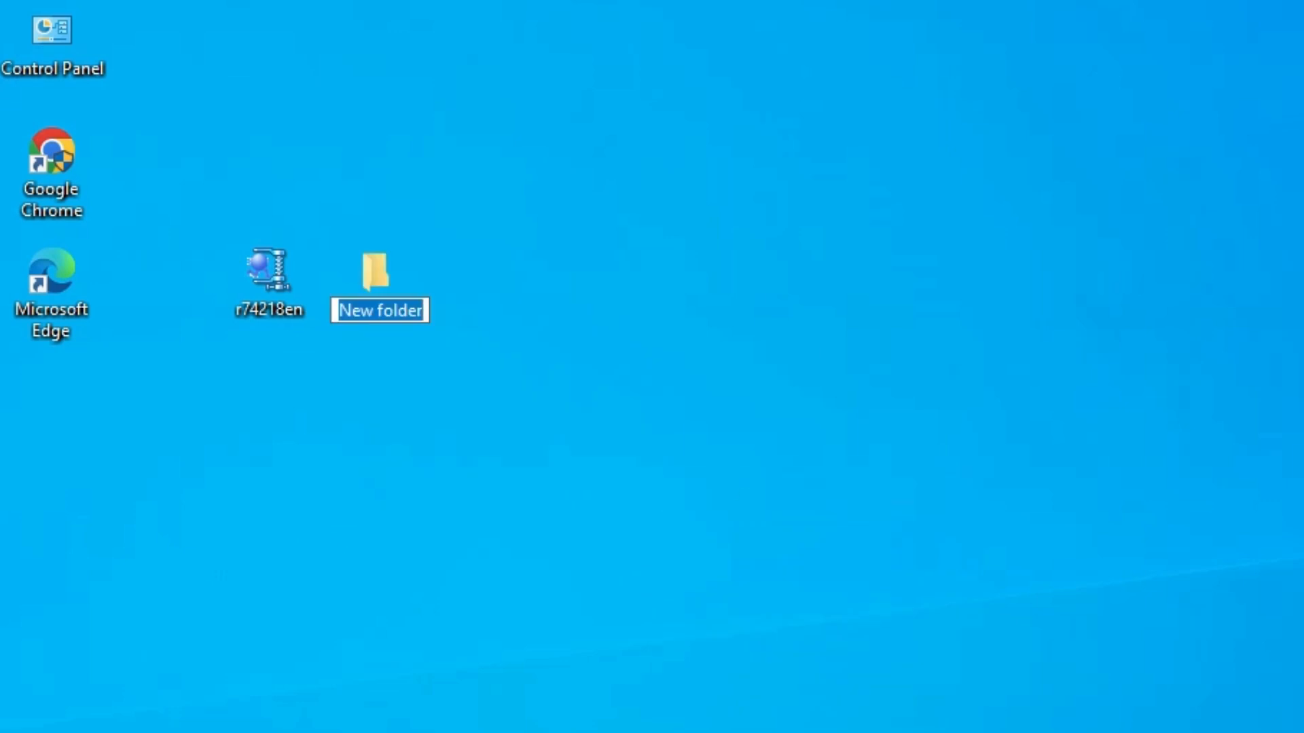
type("my")
key("Return")
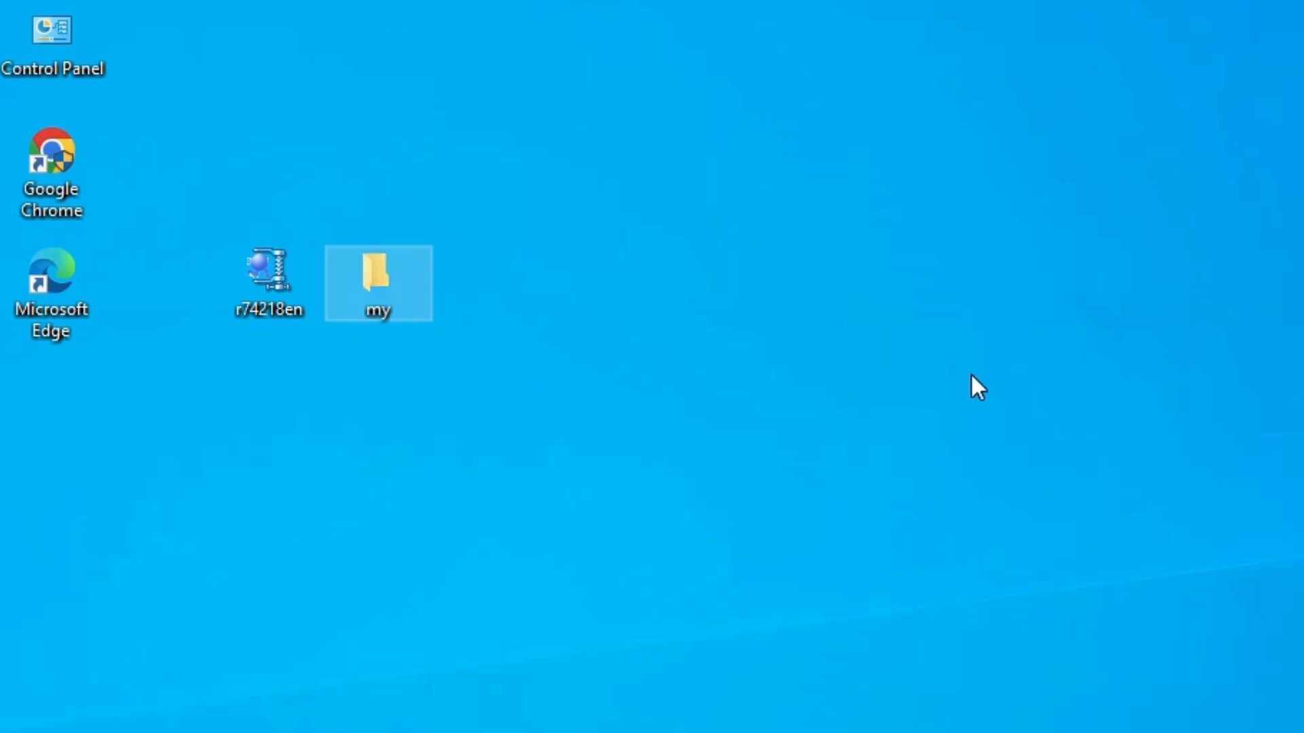
left_click(266, 275)
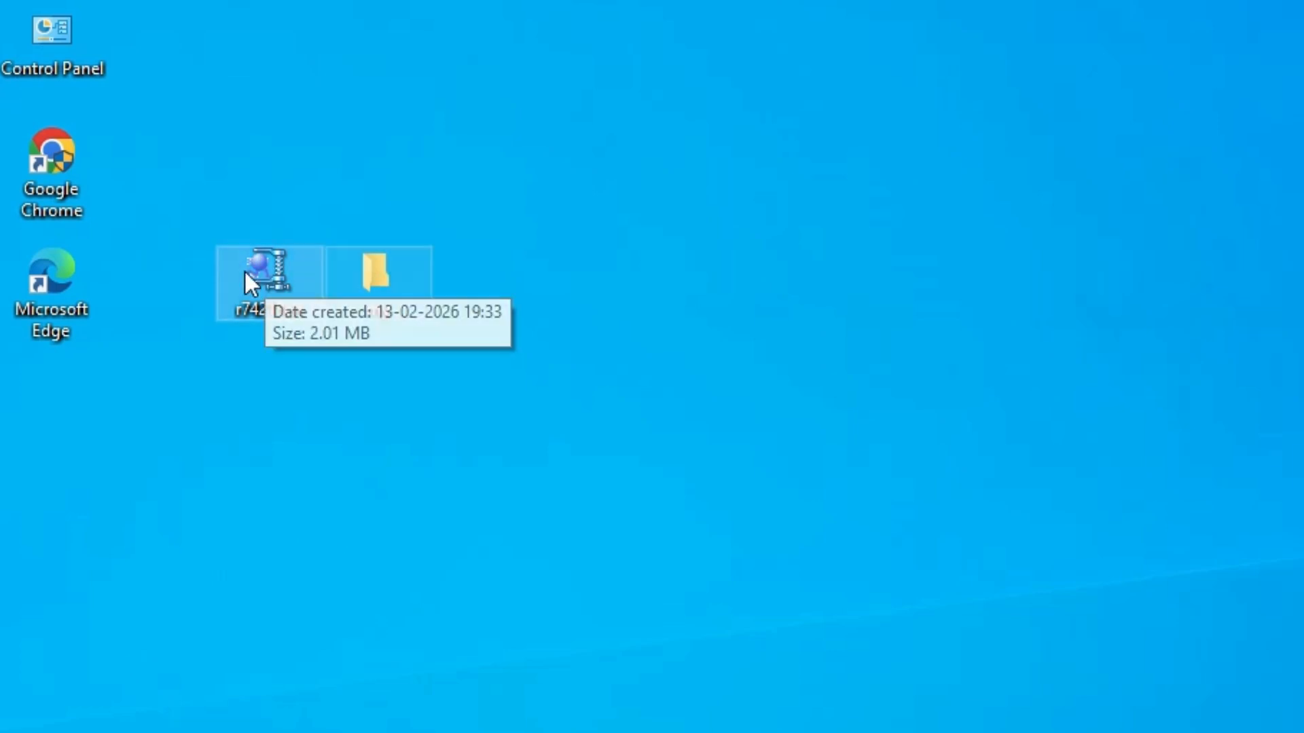
right_click(265, 277)
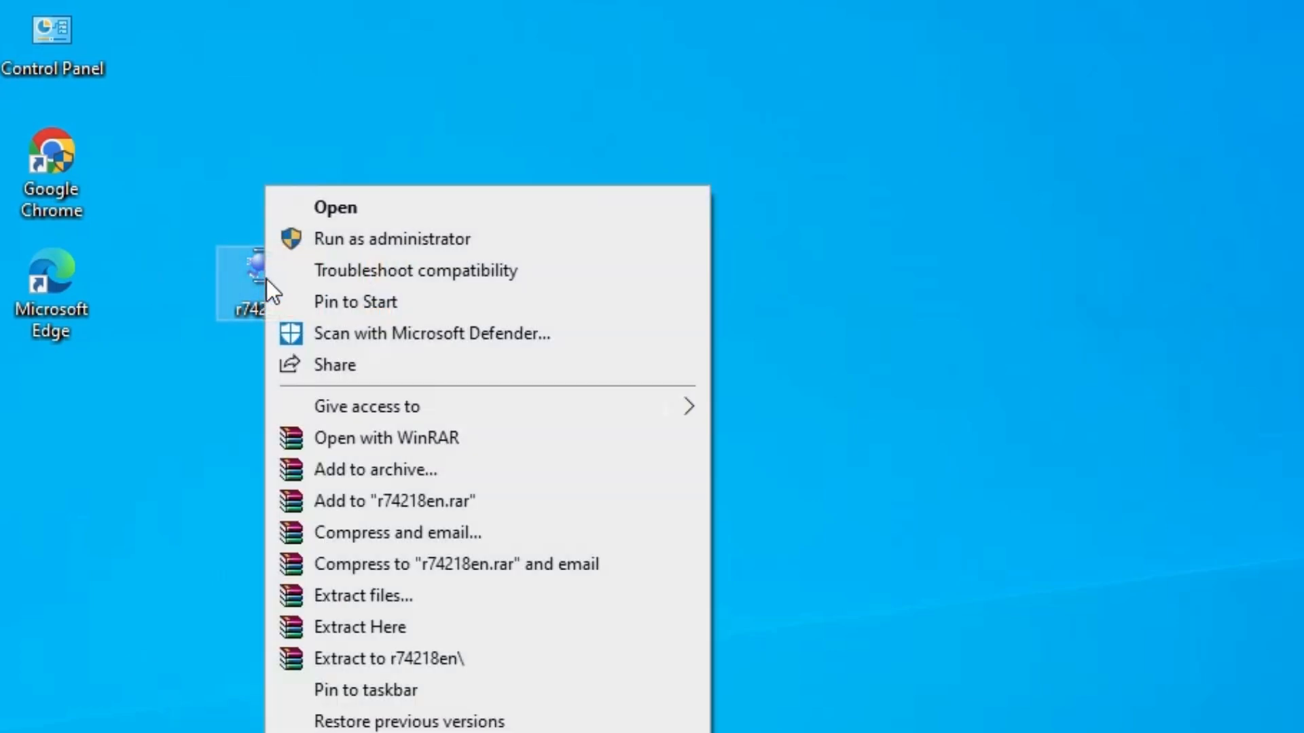
left_click(1128, 406)
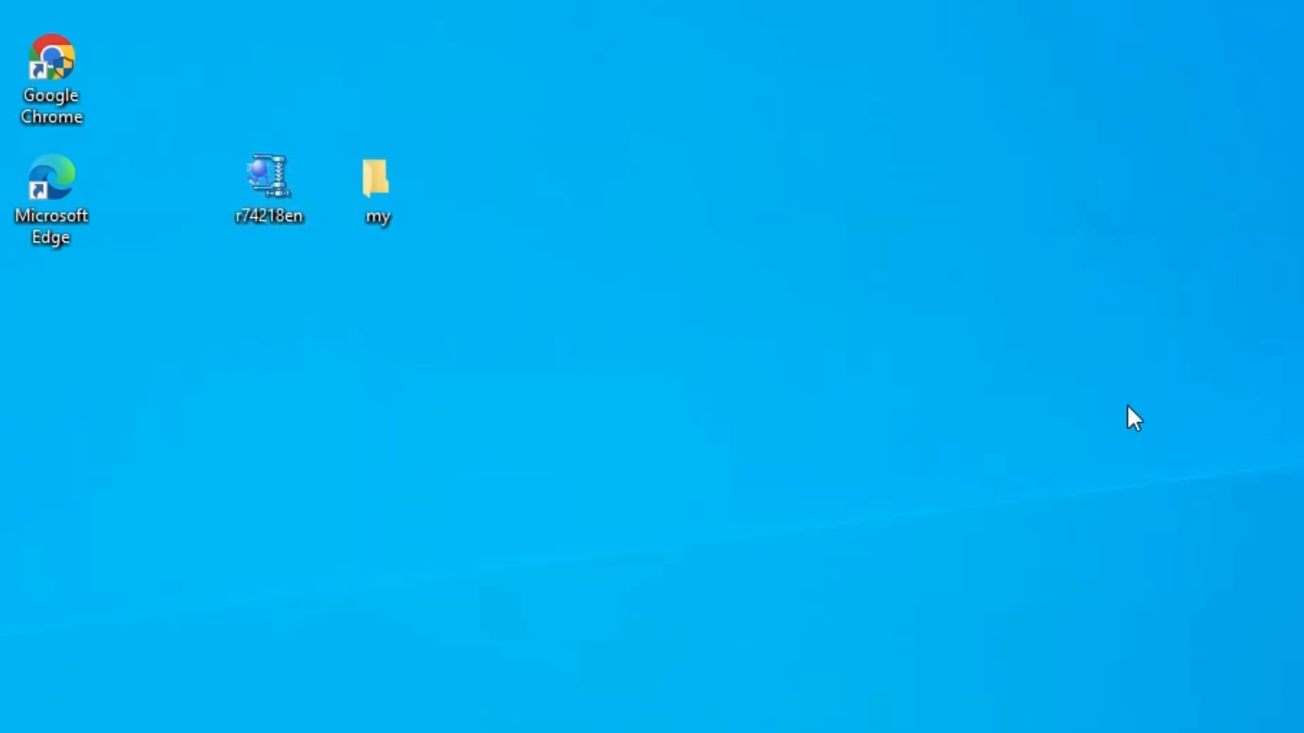
Step: Run the r74218en file on the desktop as administrator and approve the permission request
right_click(265, 192)
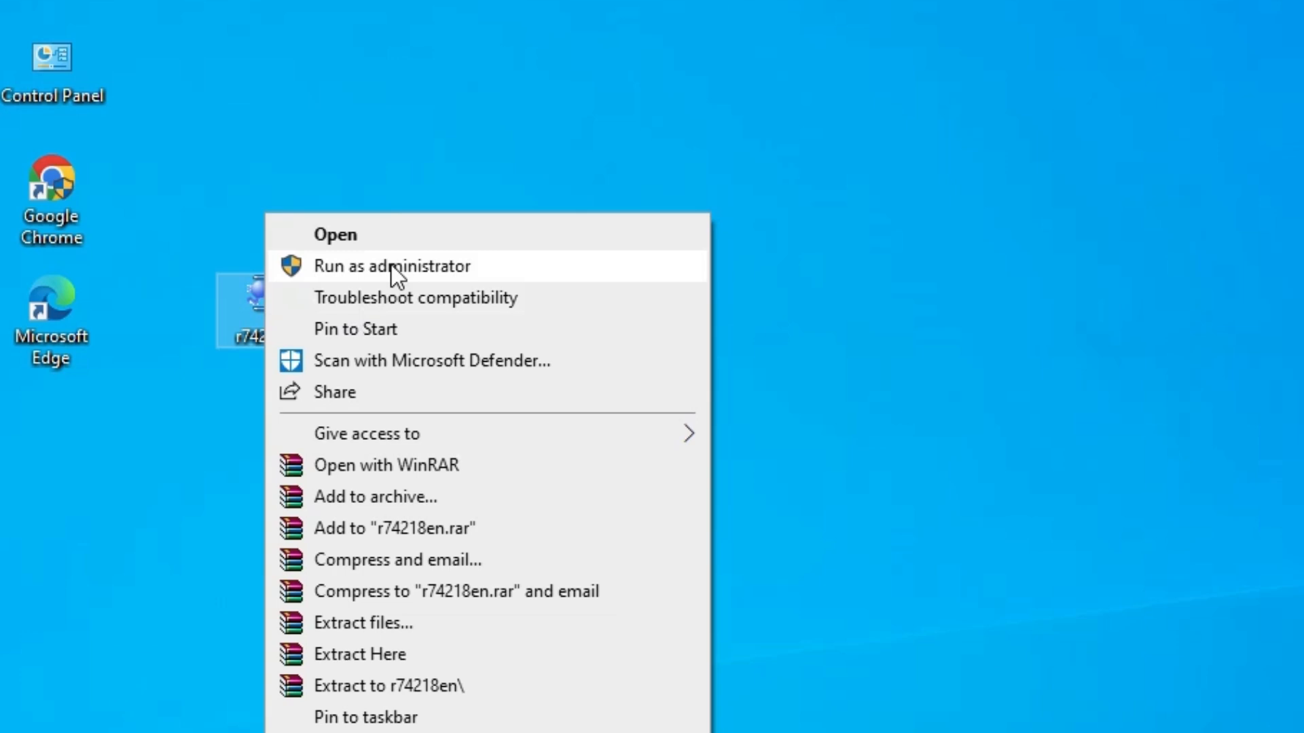
left_click(391, 266)
left_click(584, 455)
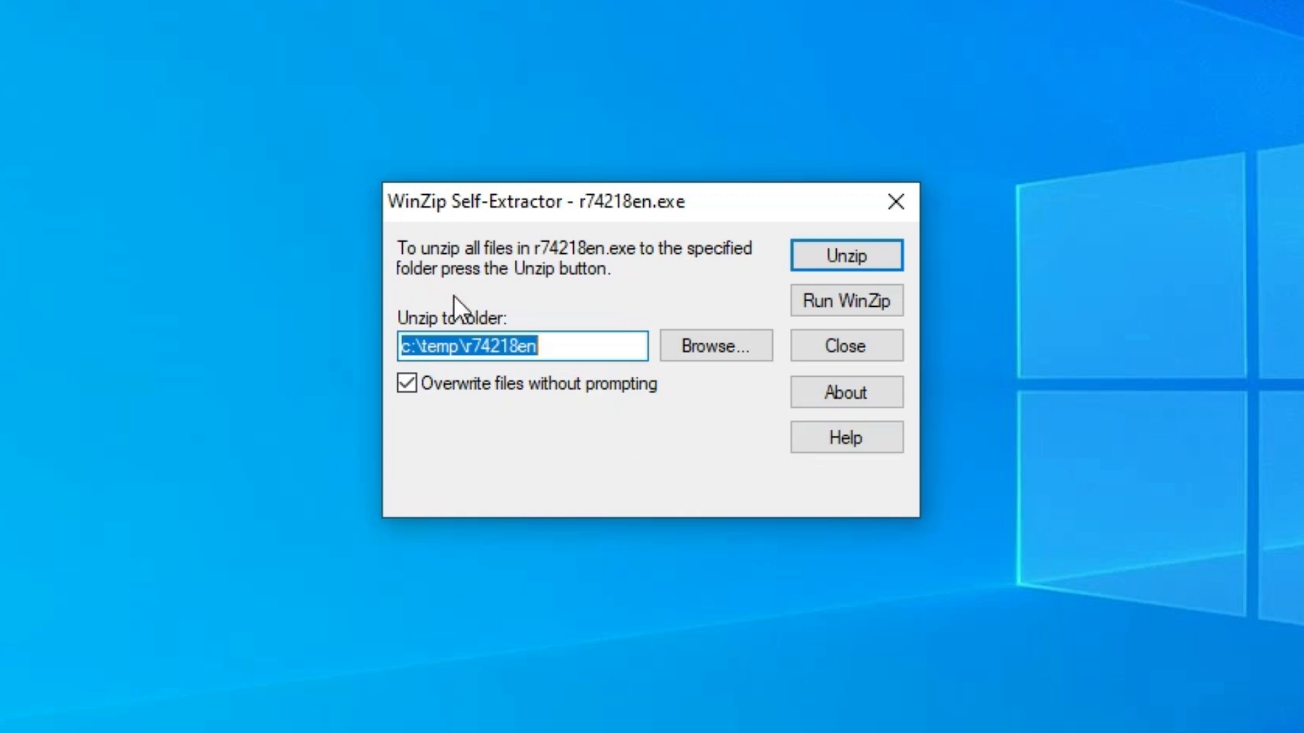
Step: Set the self-extractor's unzip destination to the "my" folder on the desktop
left_click(528, 347)
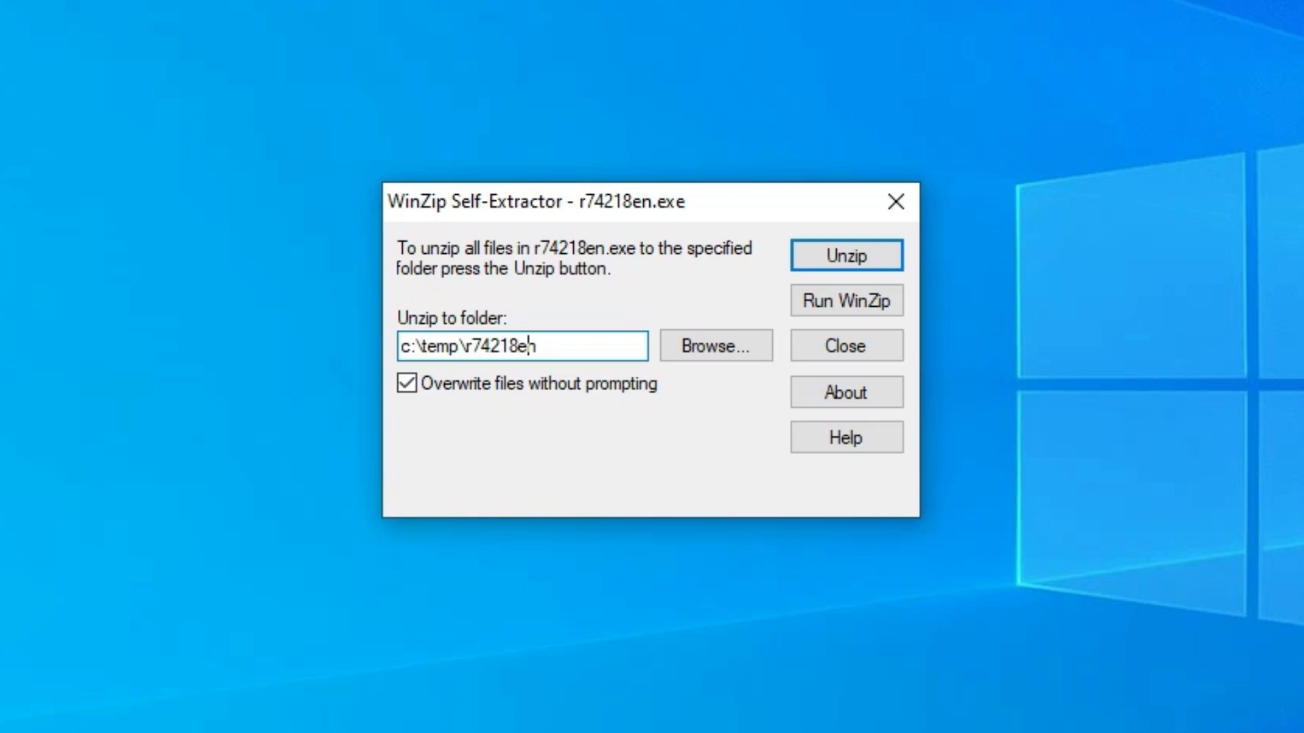
left_click(702, 349)
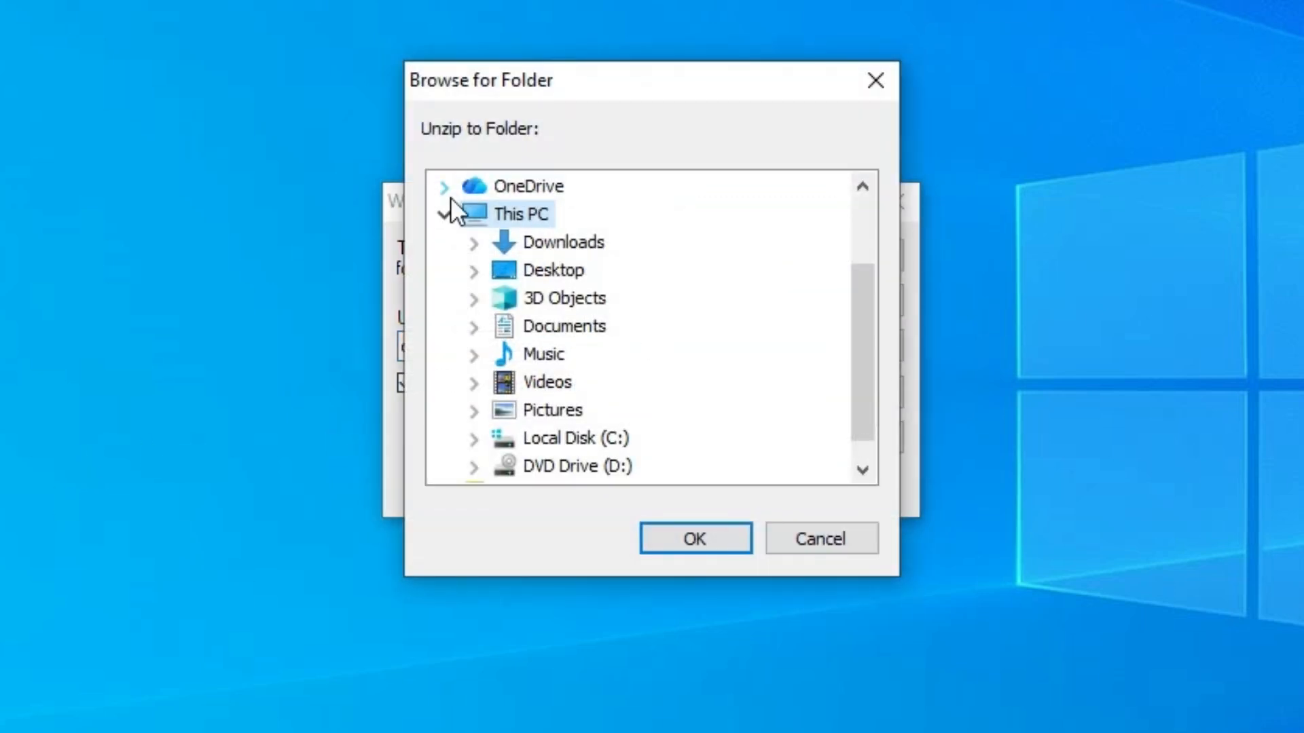
scroll(494, 211, "up", 2)
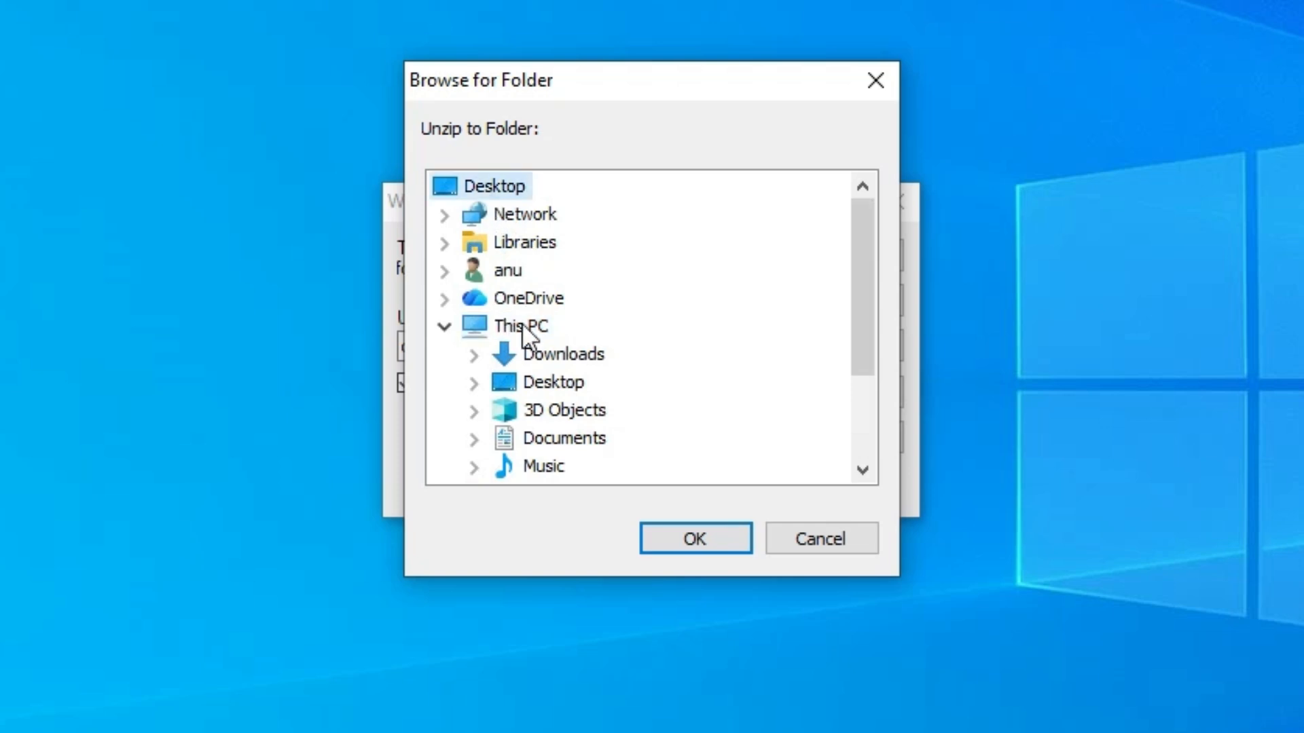
scroll(557, 381, "down", 2)
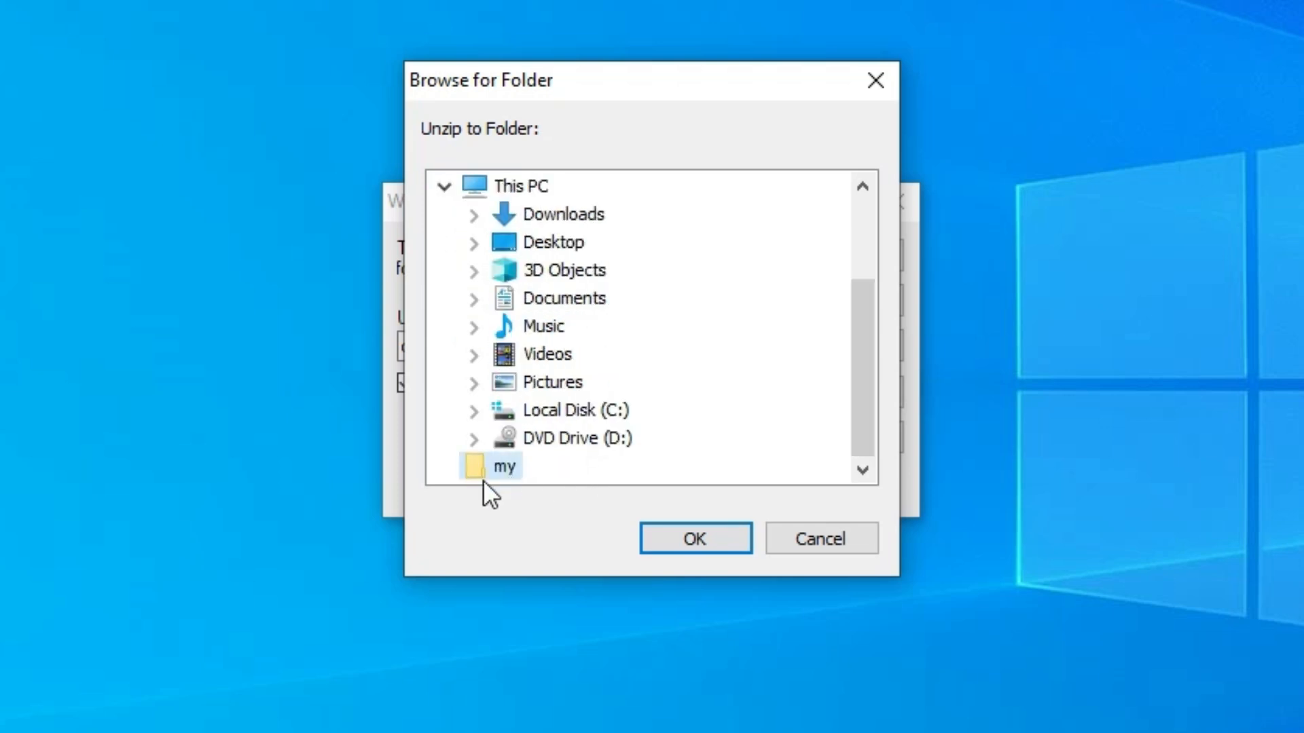
left_click(502, 467)
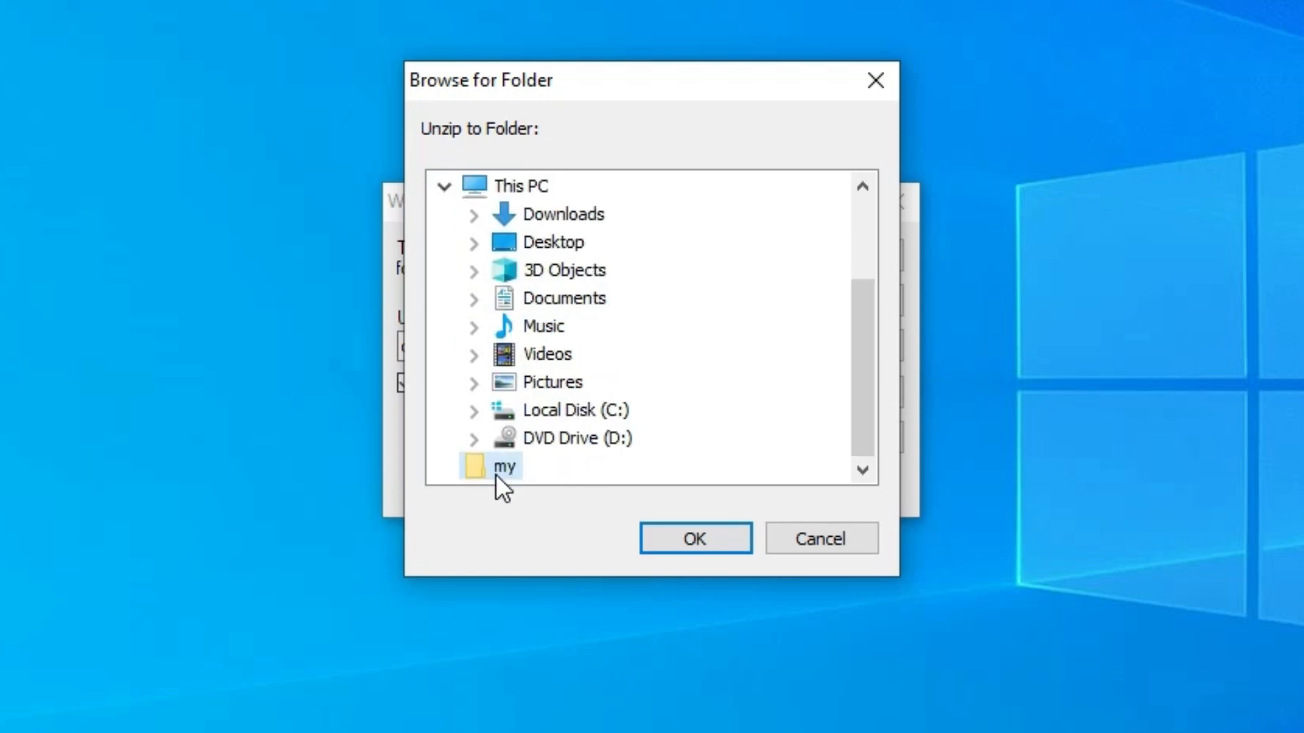
left_click(731, 548)
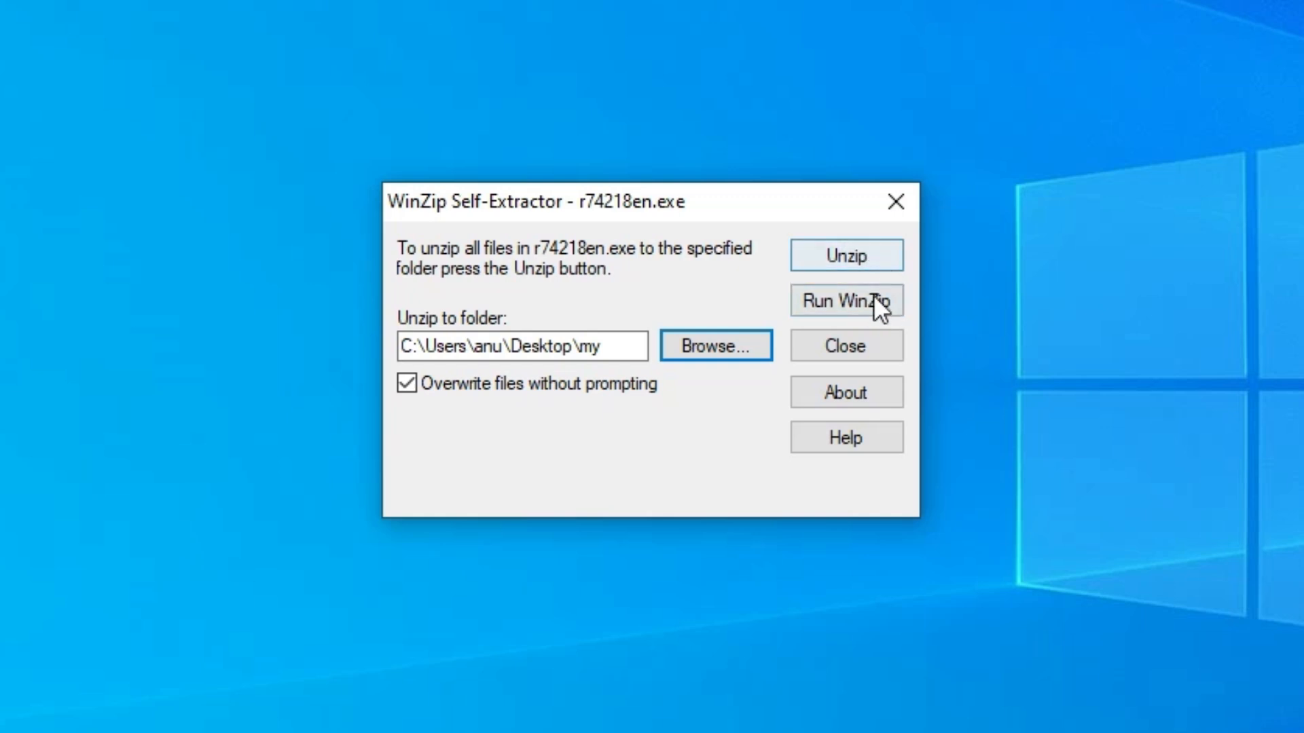
Step: Unzip the driver files into the selected folder and close the self-extractor
left_click(857, 252)
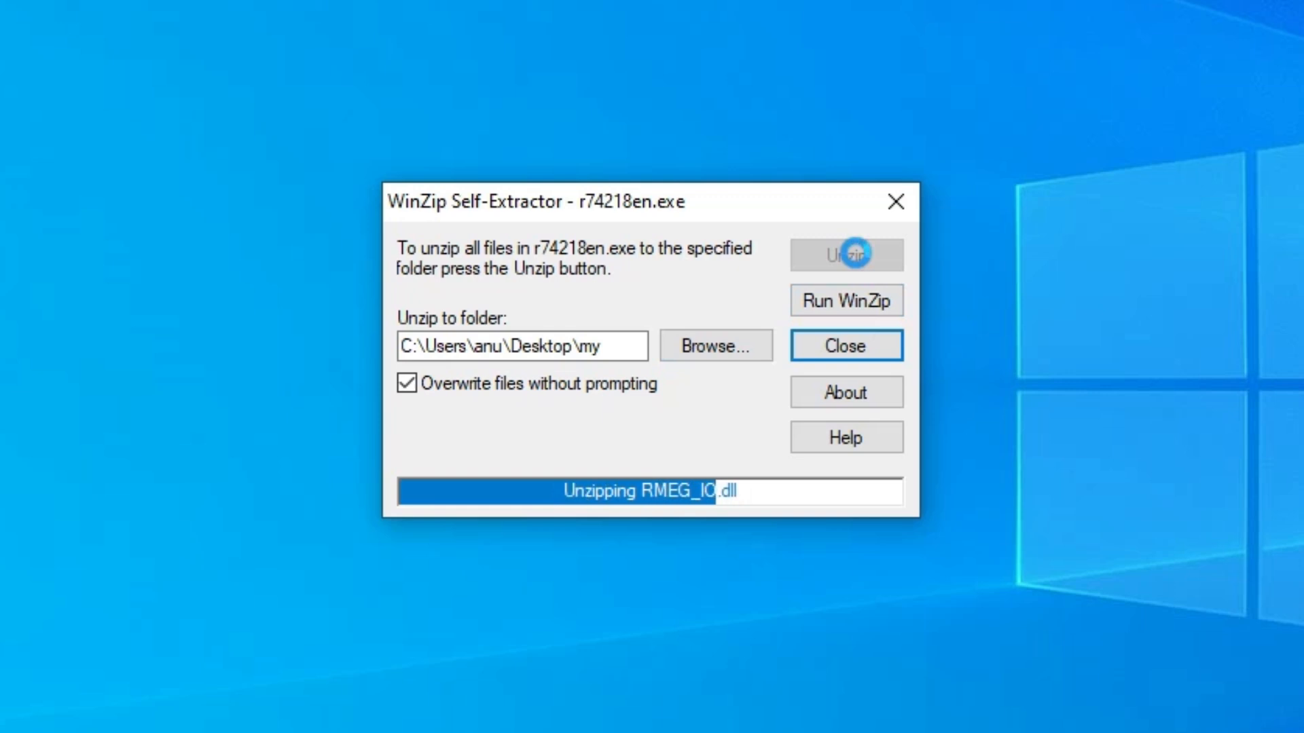
left_click(724, 419)
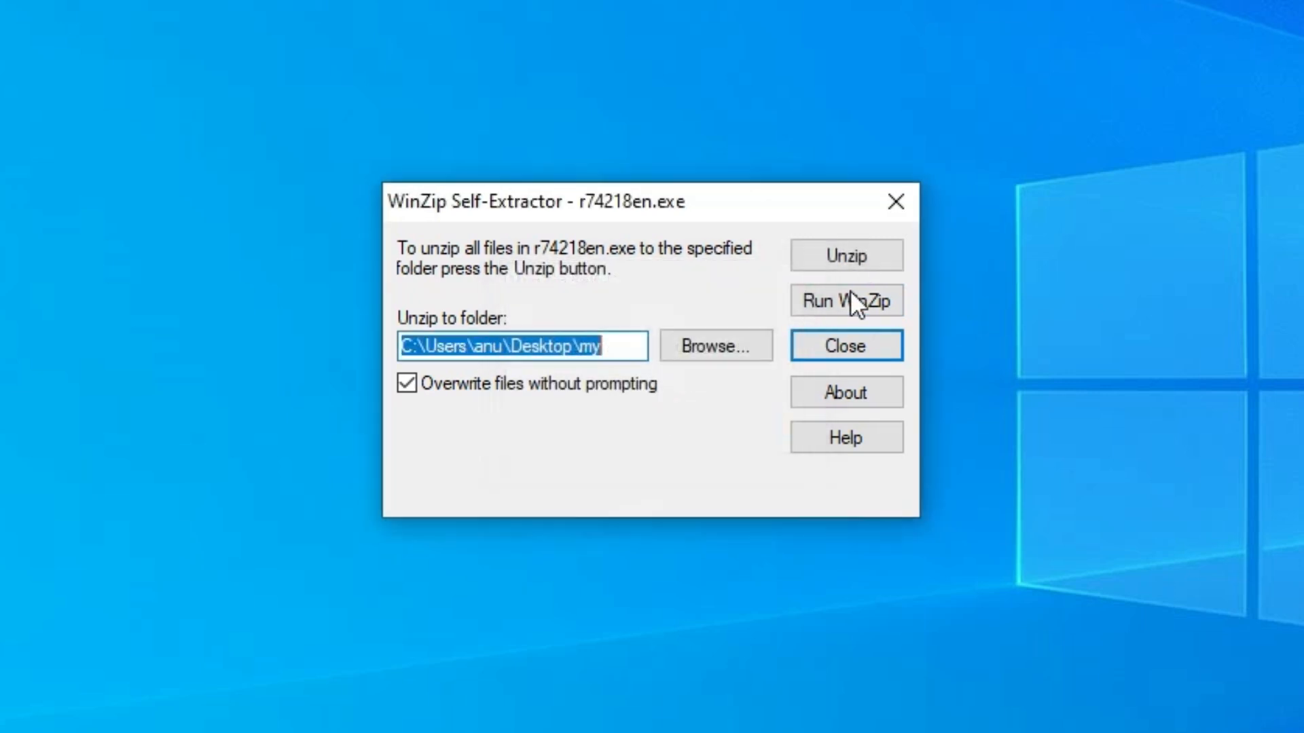
left_click(867, 357)
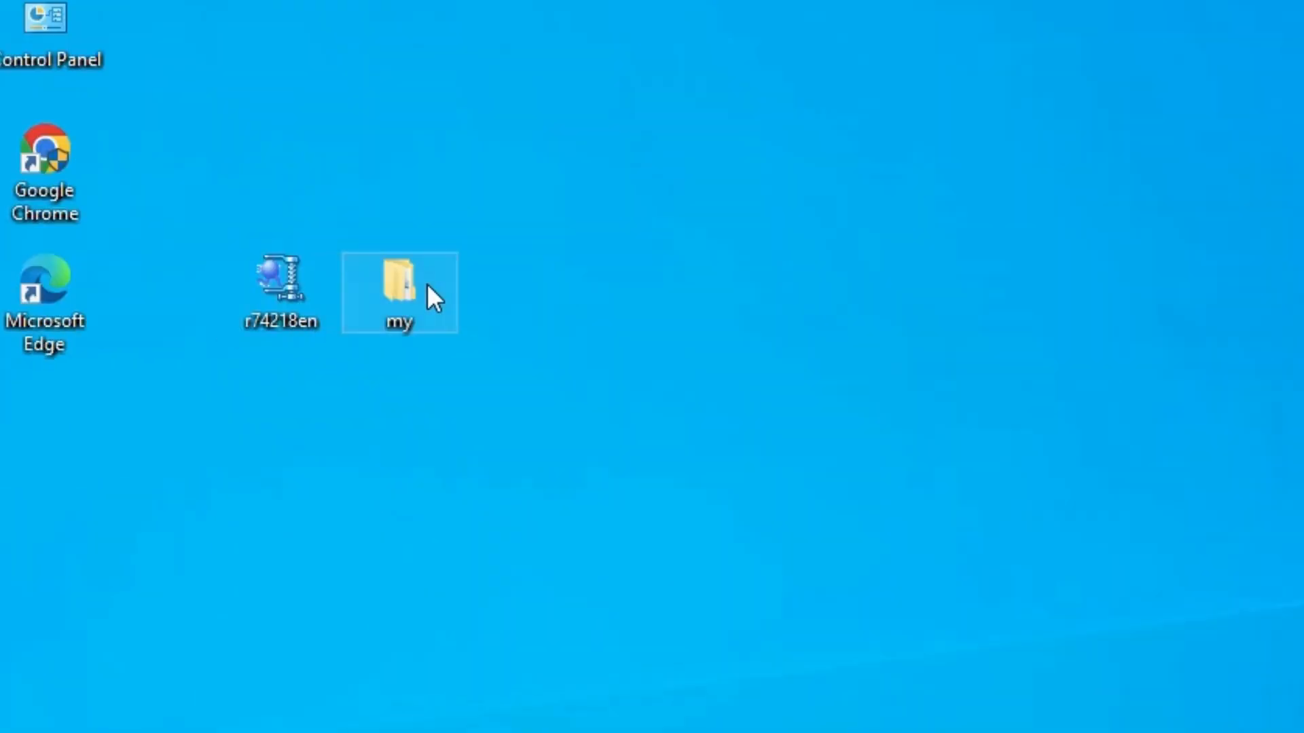
Step: Examine the extracted driver files in the DISK1 folder inside the desktop folder "my", and close the window
double_click(427, 285)
double_click(460, 230)
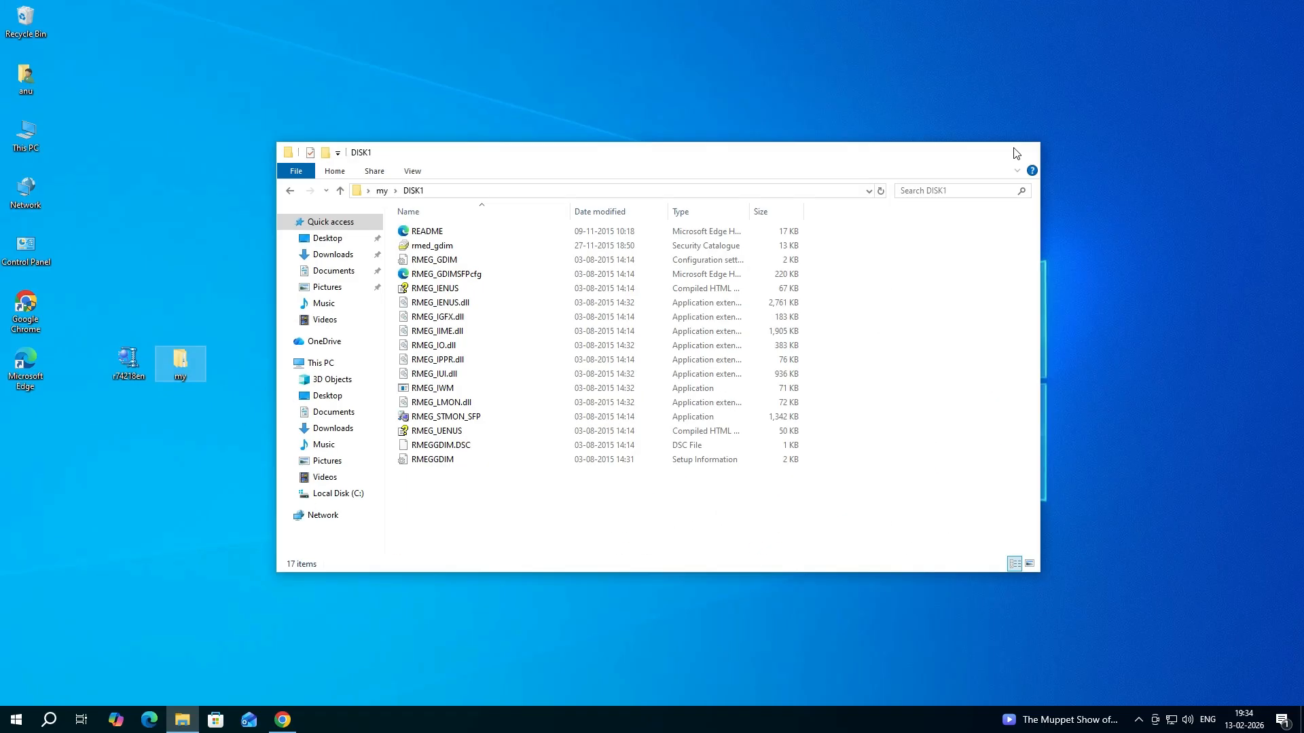
key("alt+F4")
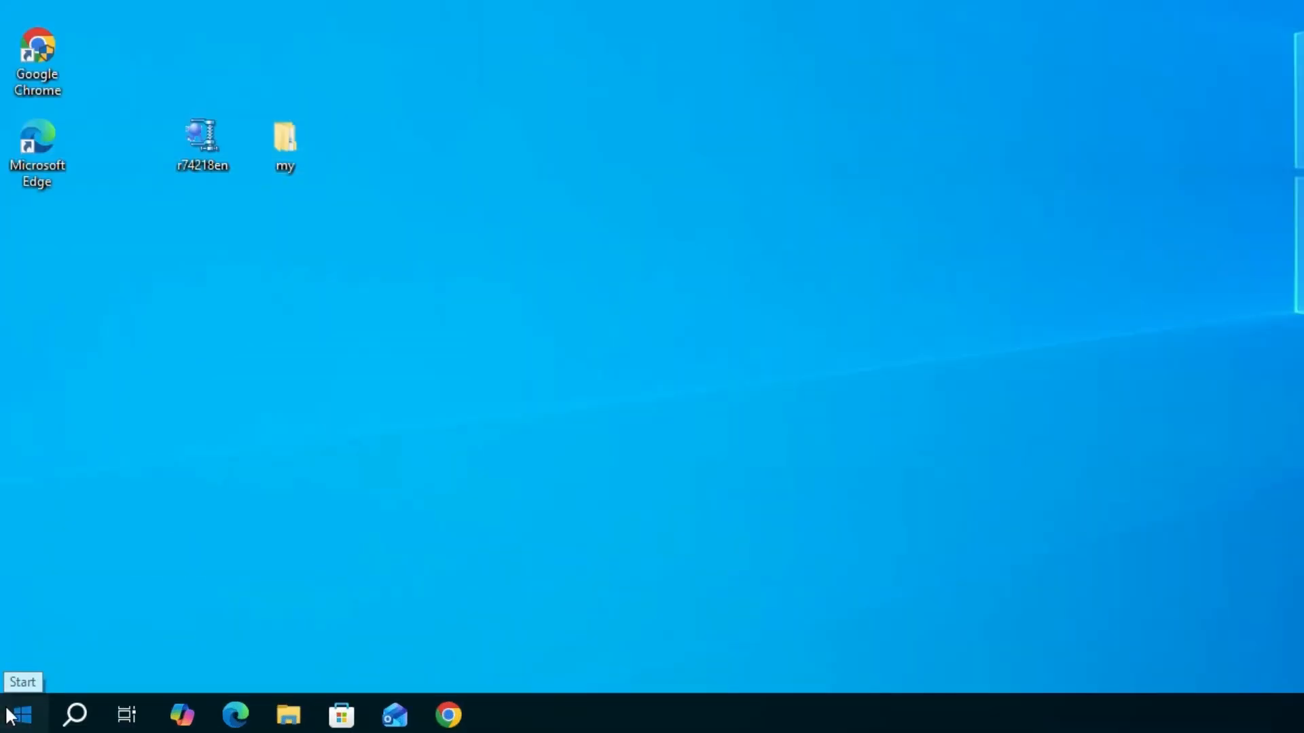
Step: Start adding an unlisted printer from the Printers & scanners settings and approve the permission request
left_click(9, 714)
type("pr")
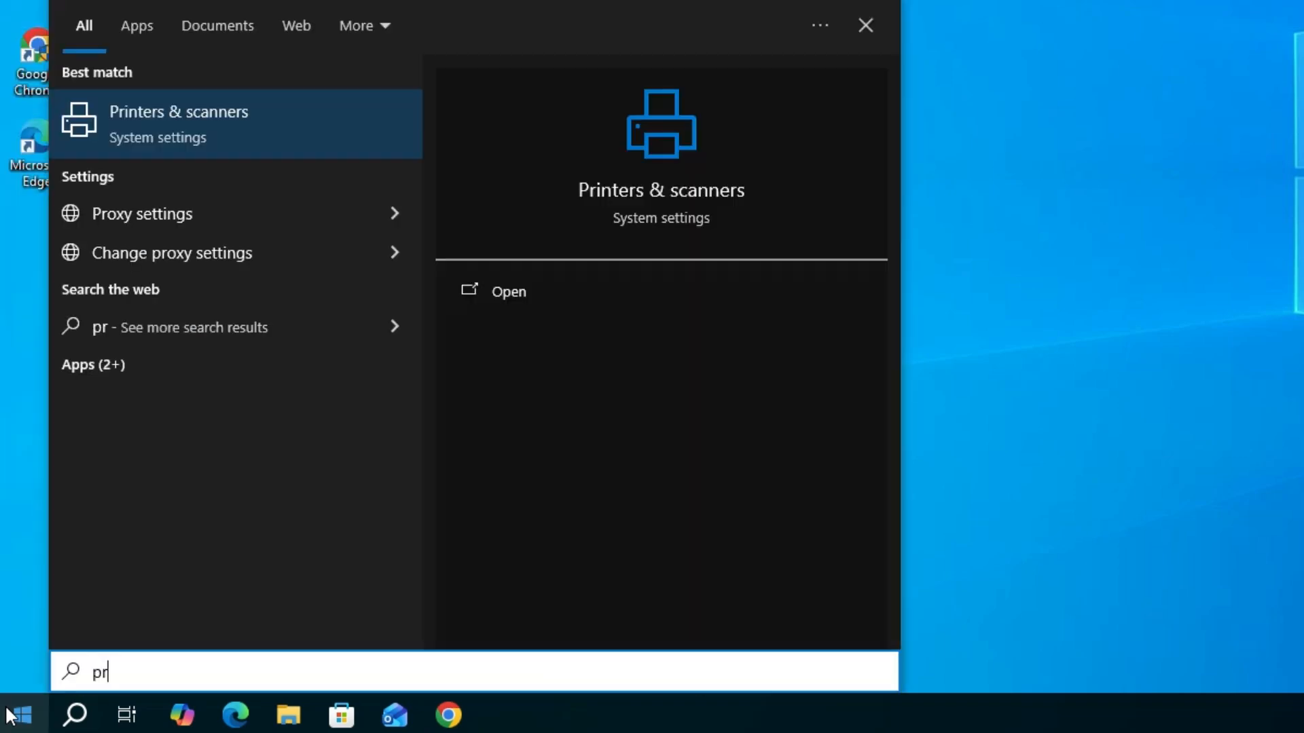
left_click(214, 112)
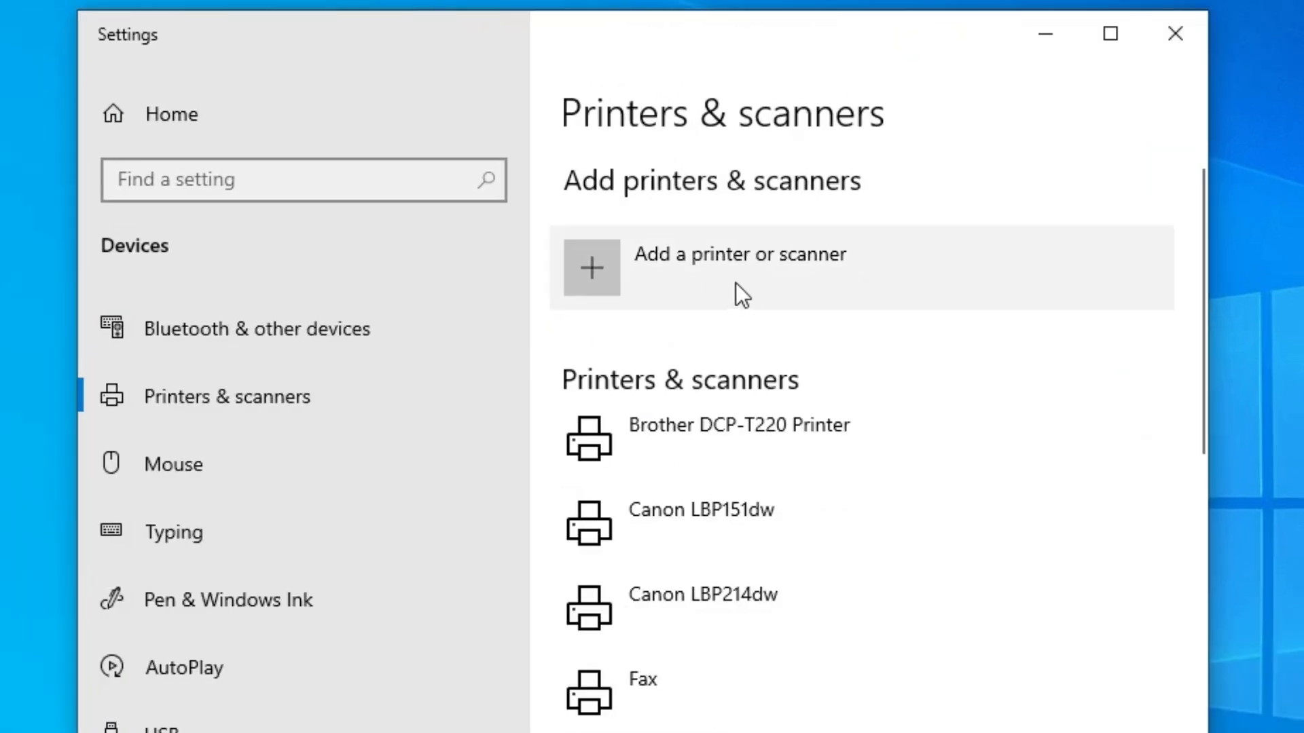
left_click(840, 273)
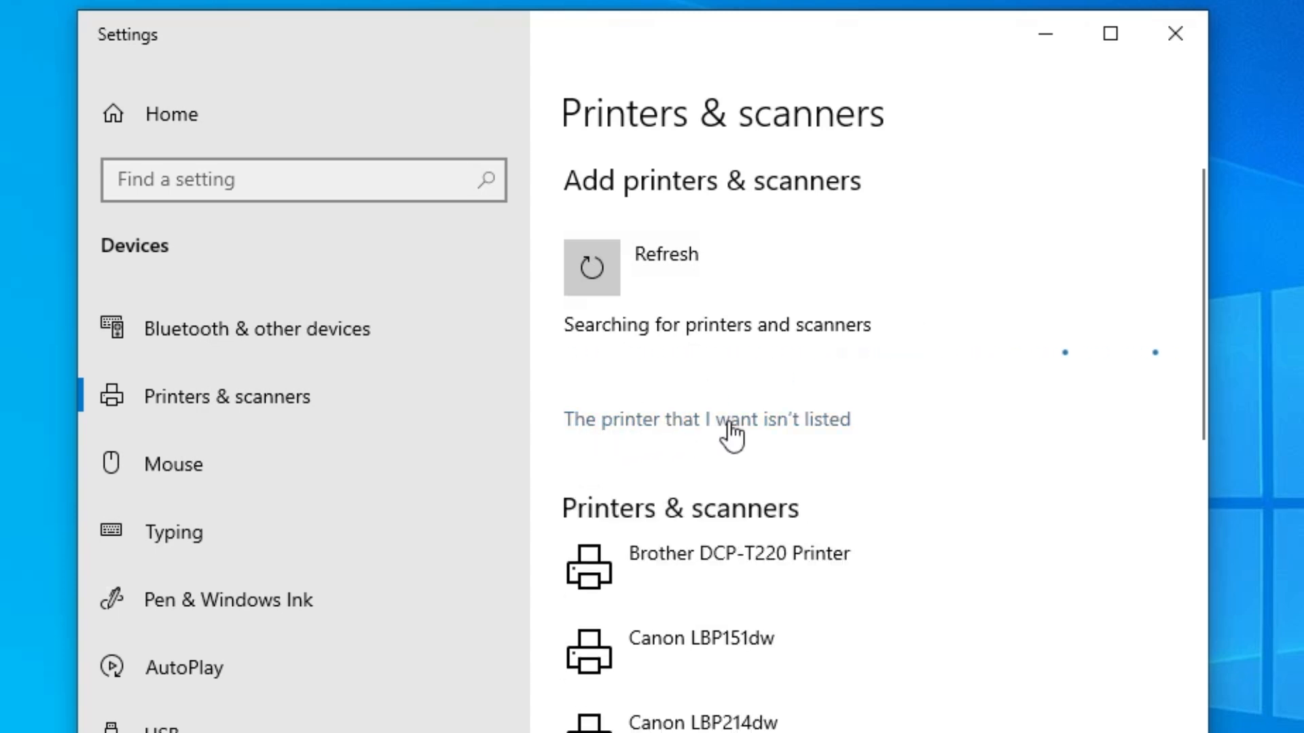
left_click(801, 435)
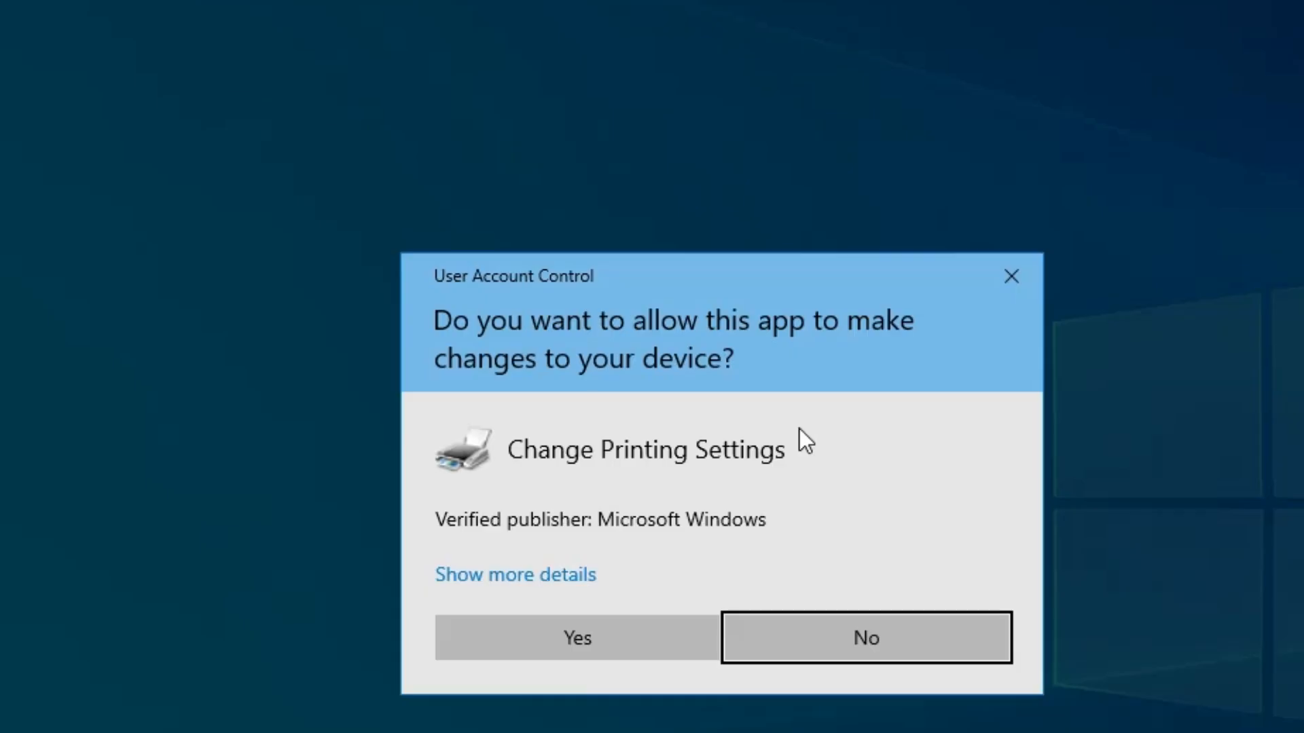
left_click(428, 509)
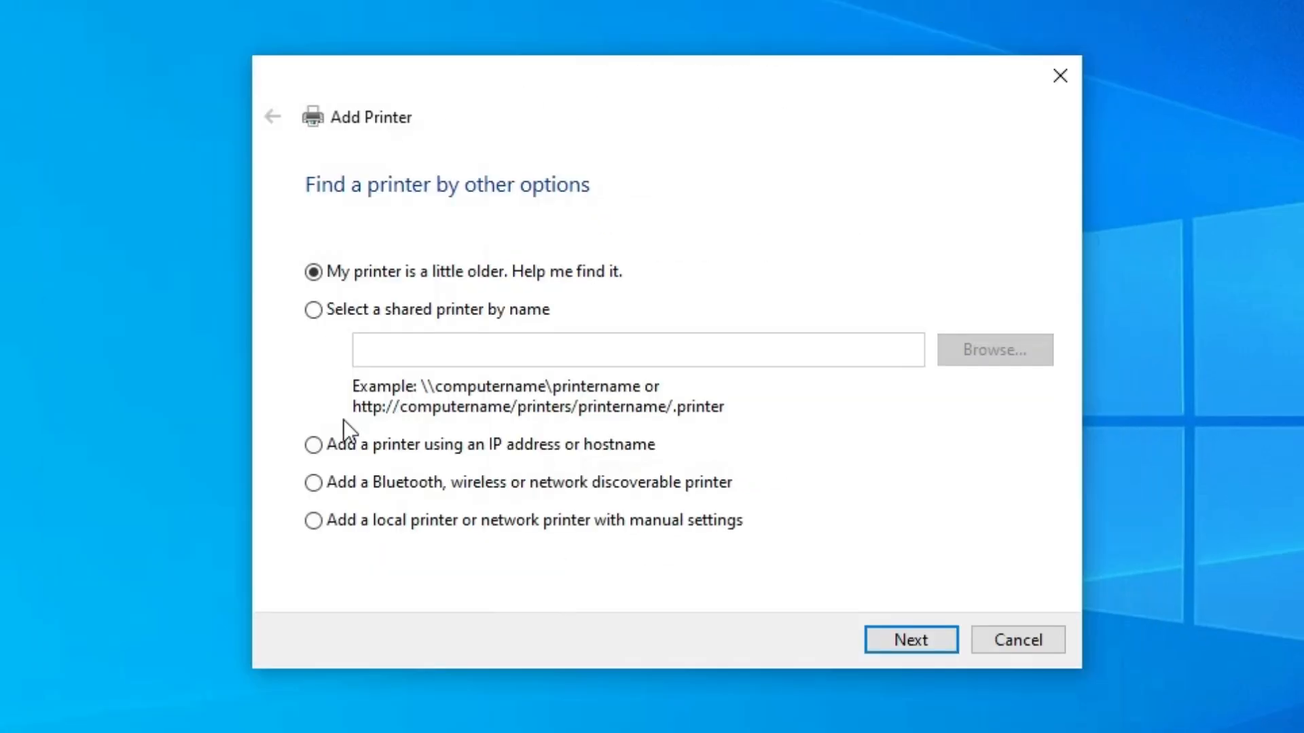
Step: Choose to add a local printer with manual settings on the existing port USB_001 (Local Port)
left_click(473, 524)
left_click(935, 642)
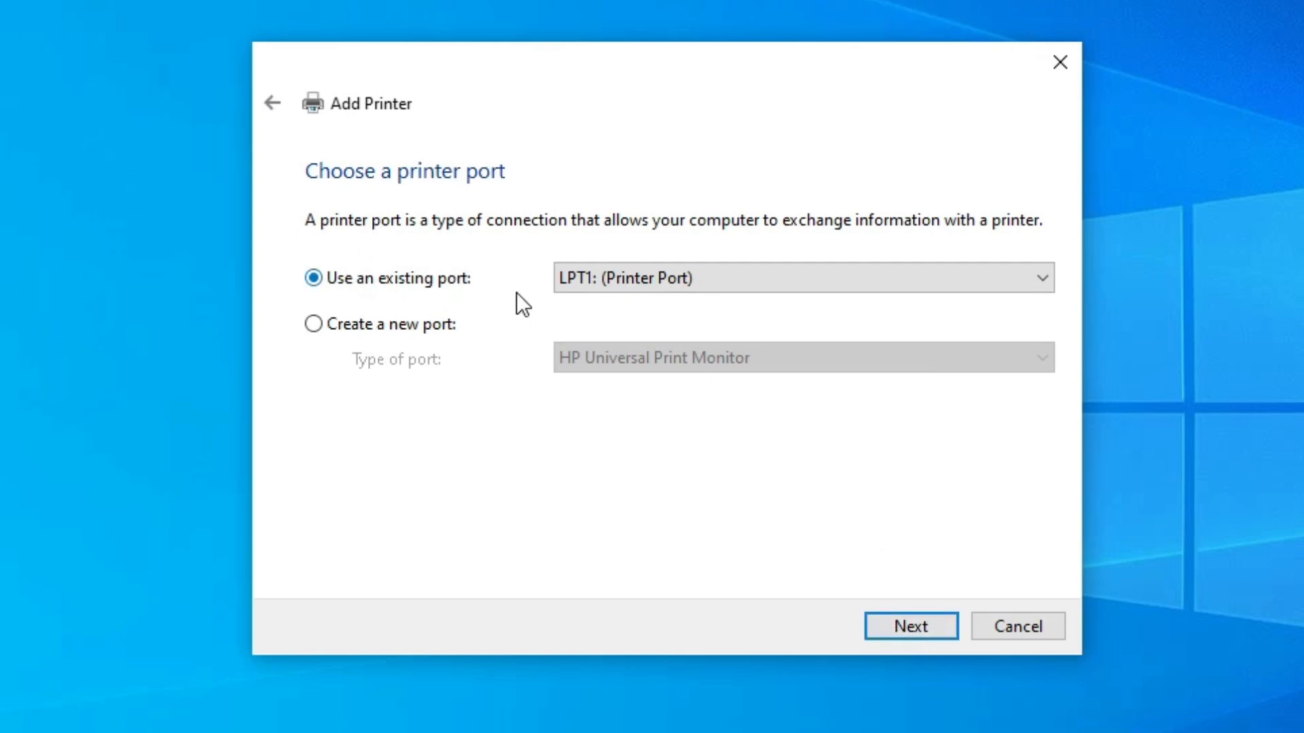
left_click(688, 276)
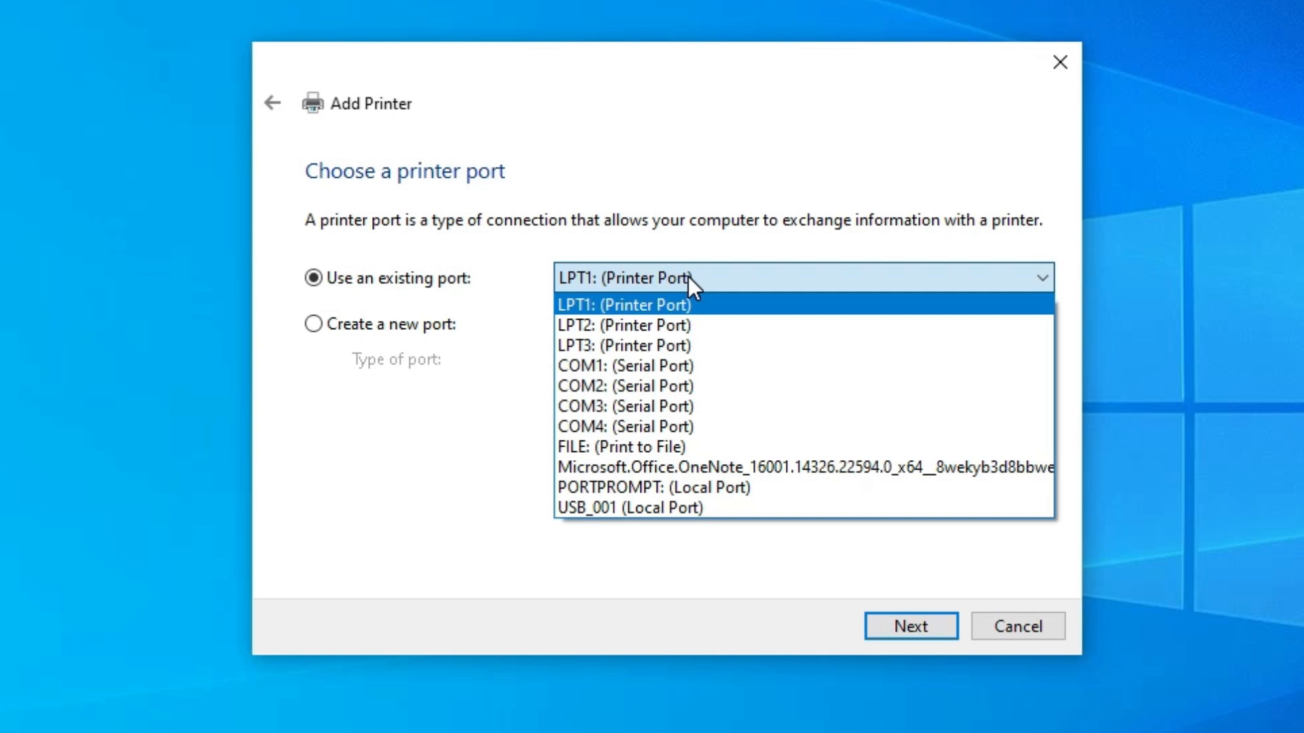
left_click(662, 507)
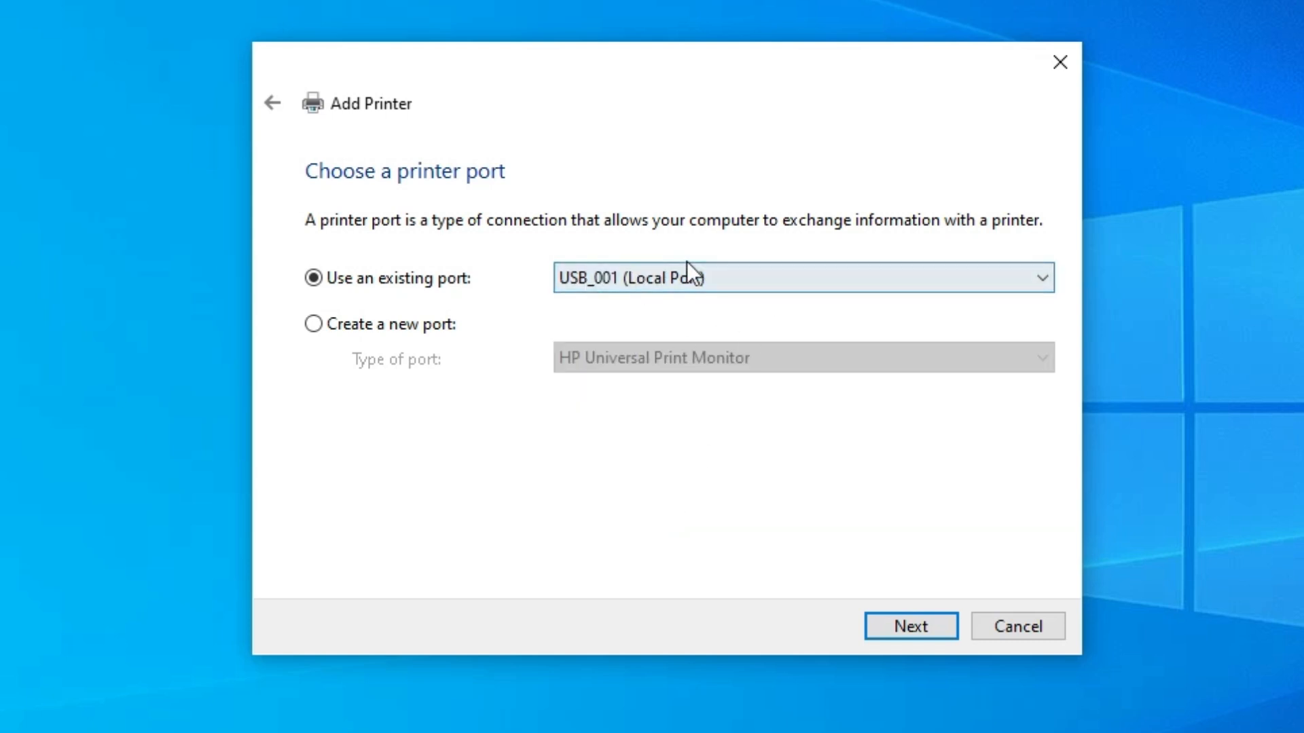
left_click(924, 630)
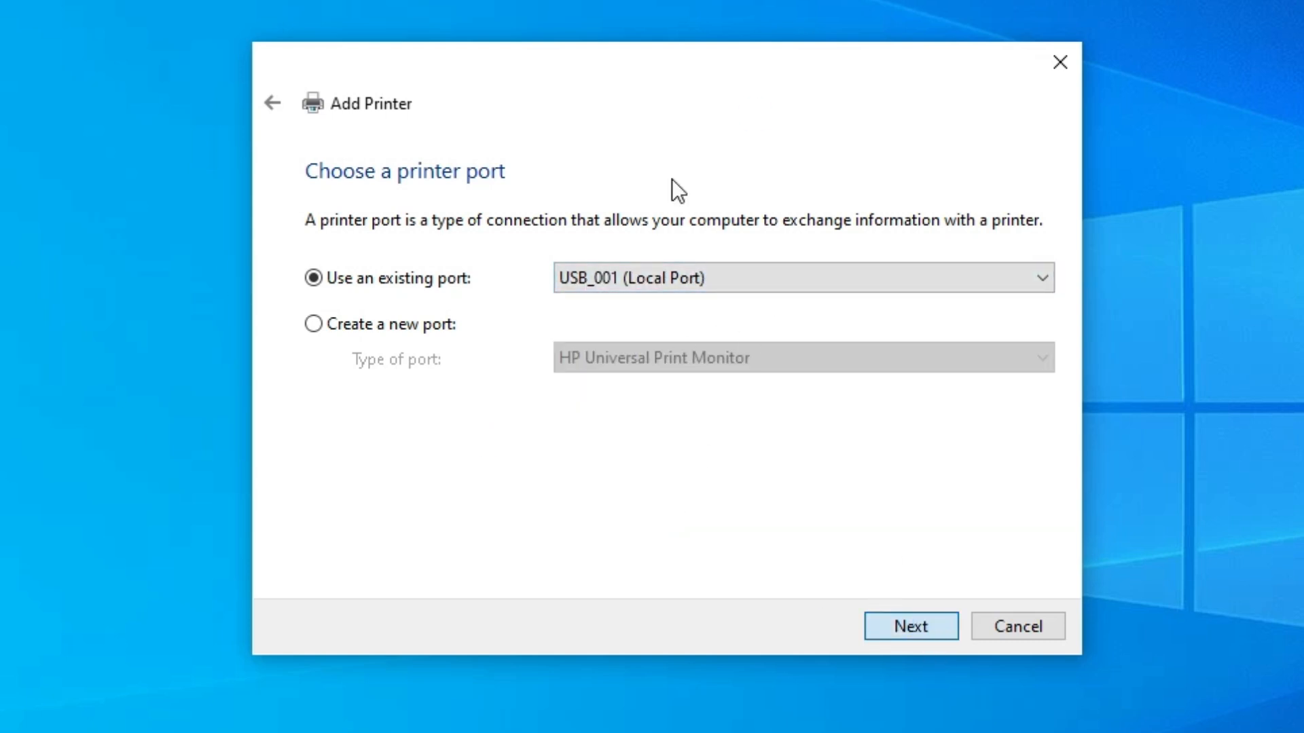
Step: Load the printer driver from disk using RMEGGDIM.inf in the DISK1 folder of the desktop folder "my"
left_click(943, 512)
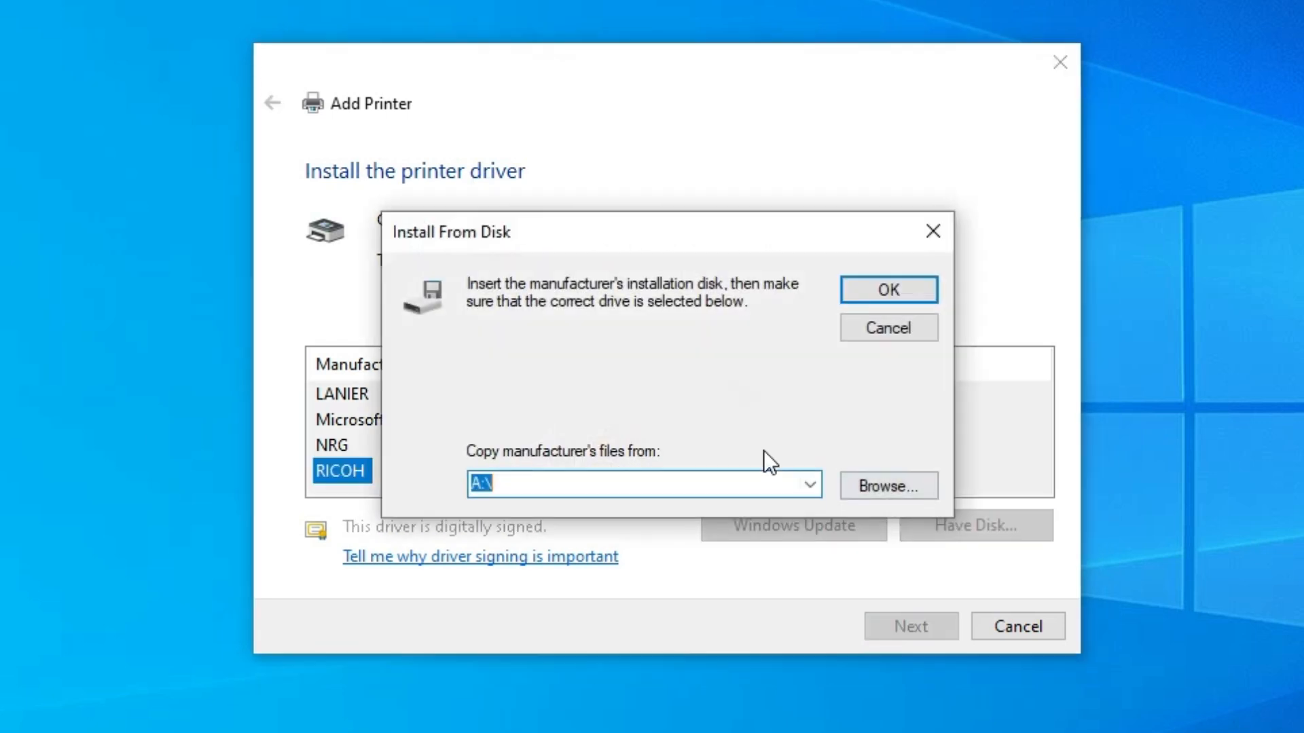
left_click(914, 475)
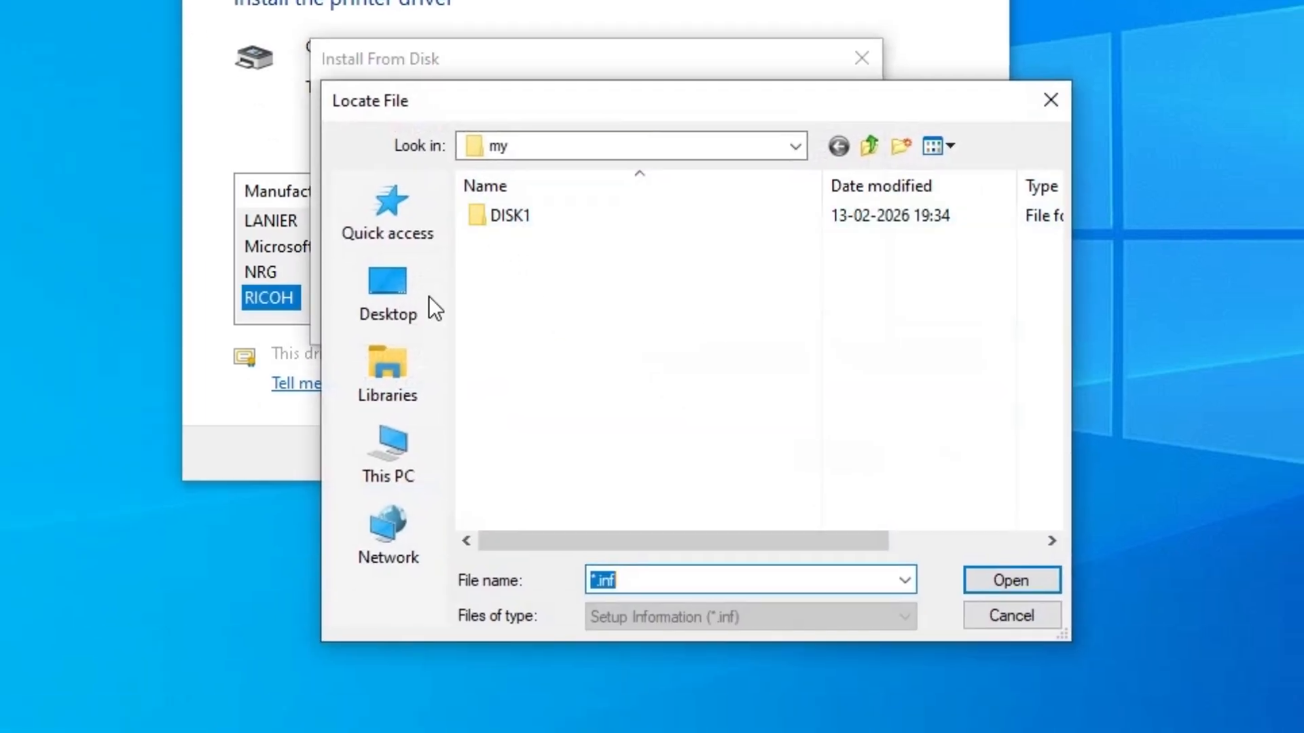
left_click(477, 465)
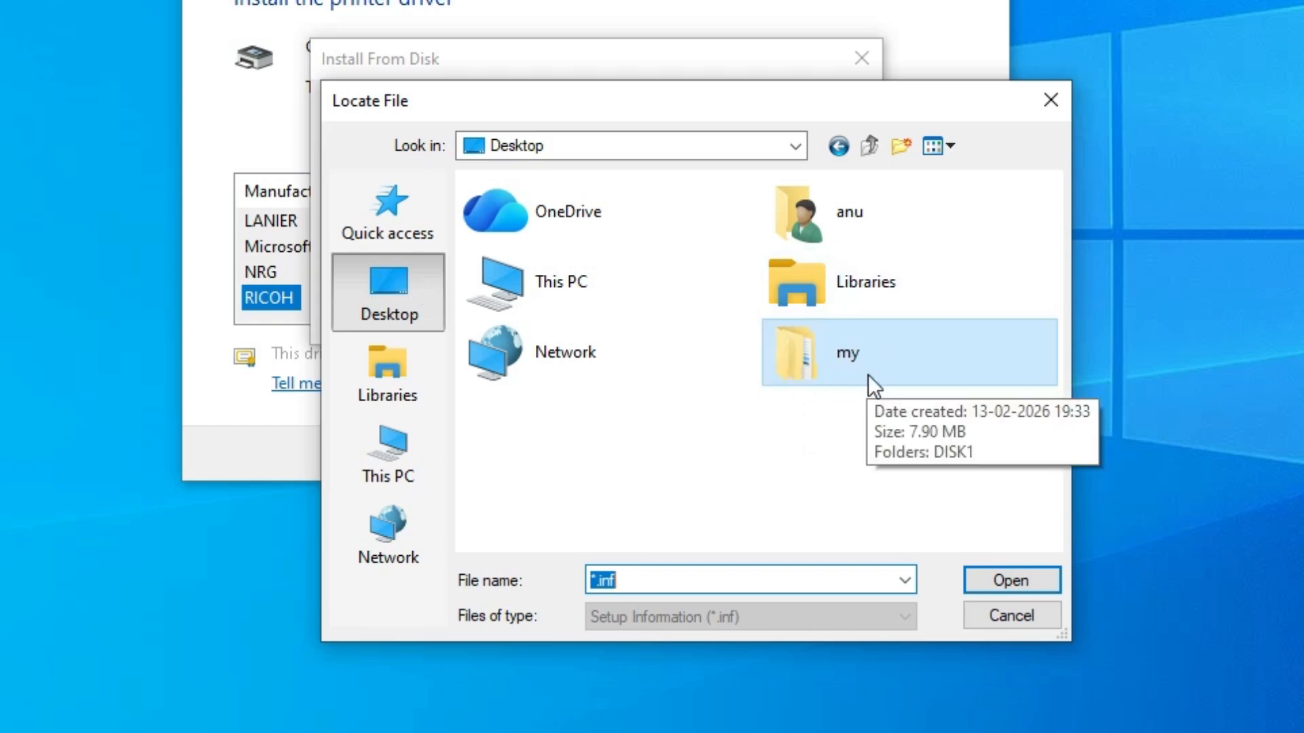
double_click(844, 369)
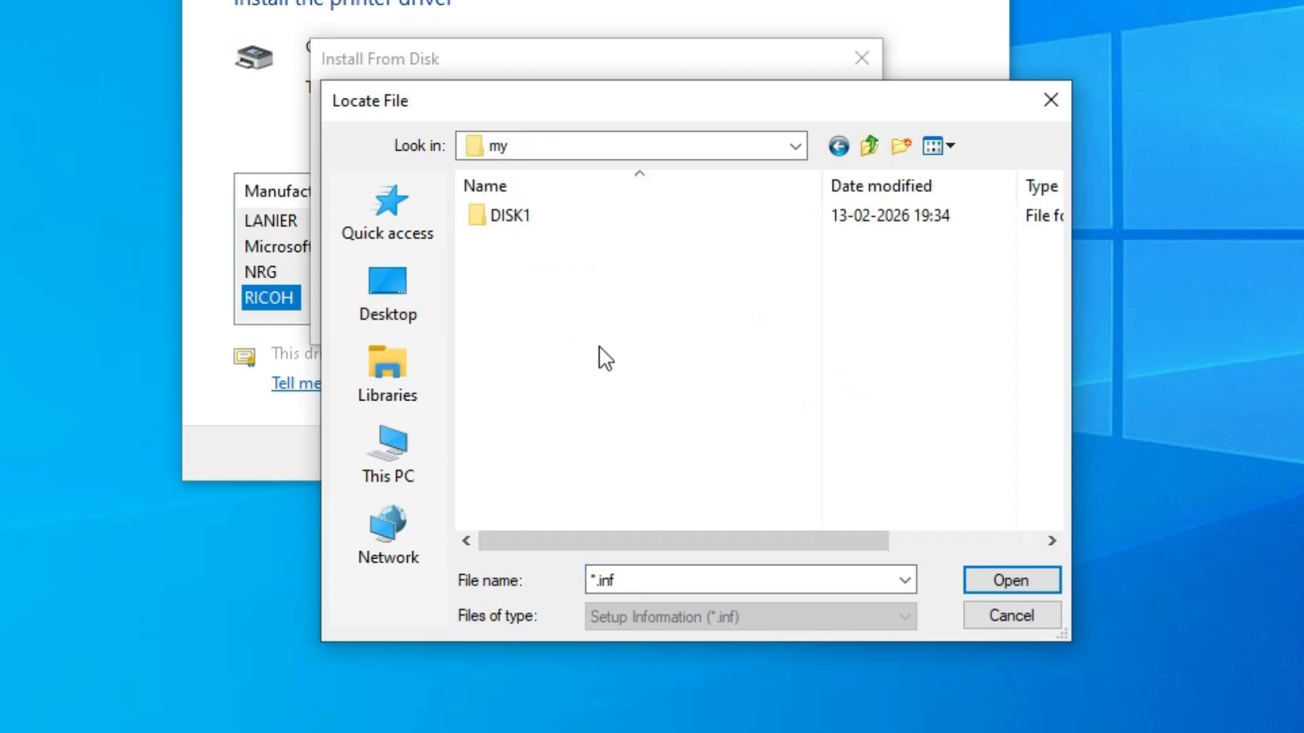
double_click(538, 221)
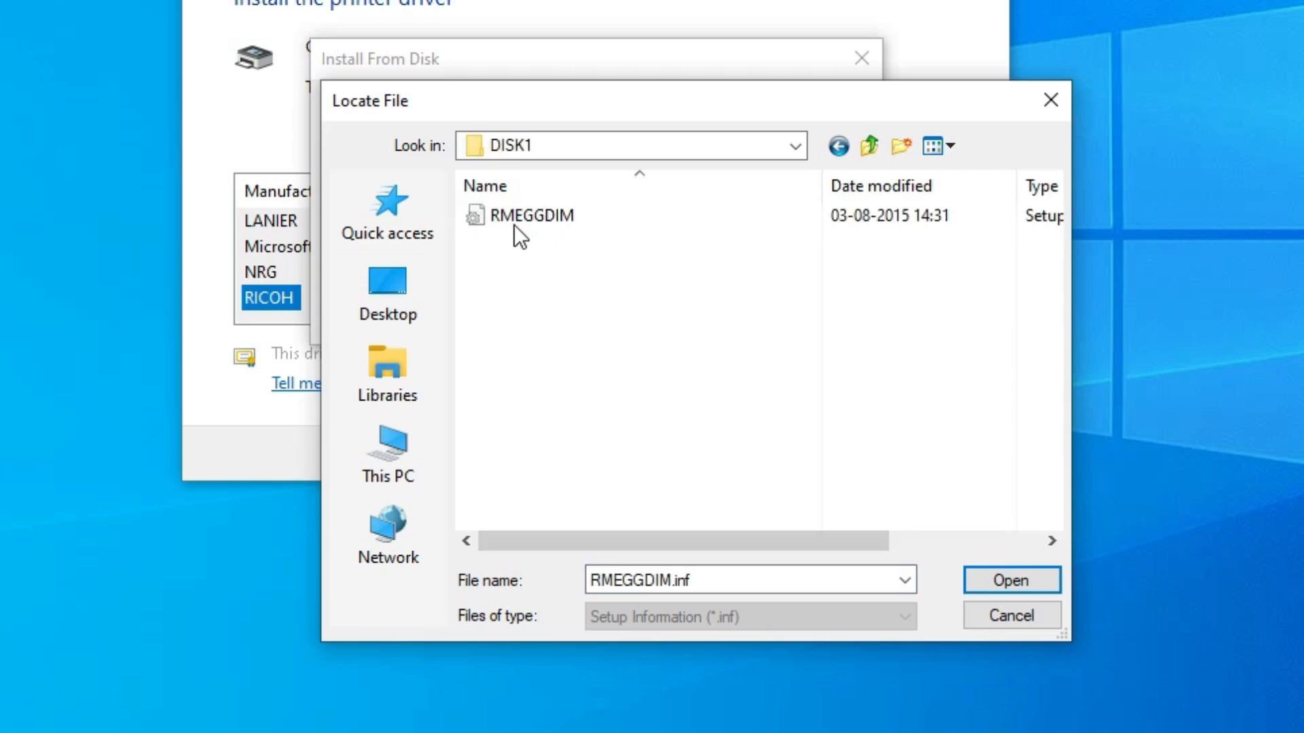
left_click(566, 219)
left_click(993, 584)
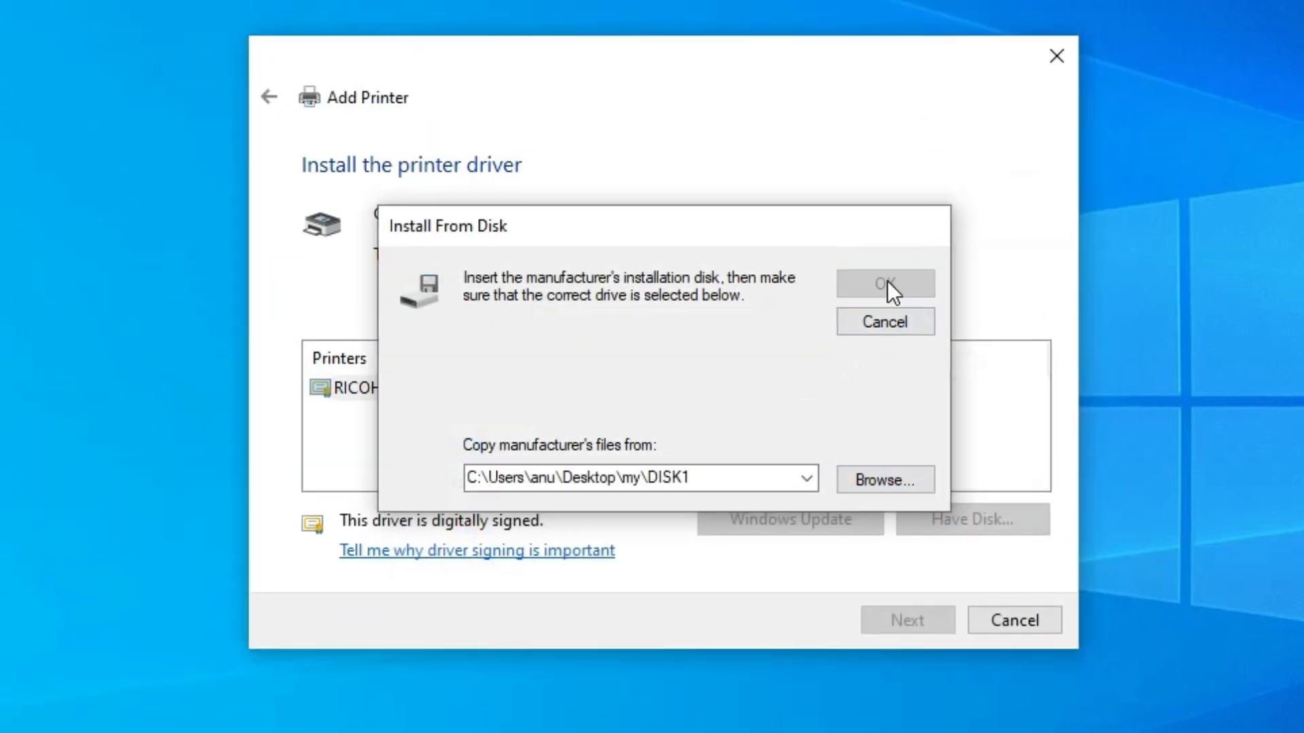
left_click(885, 284)
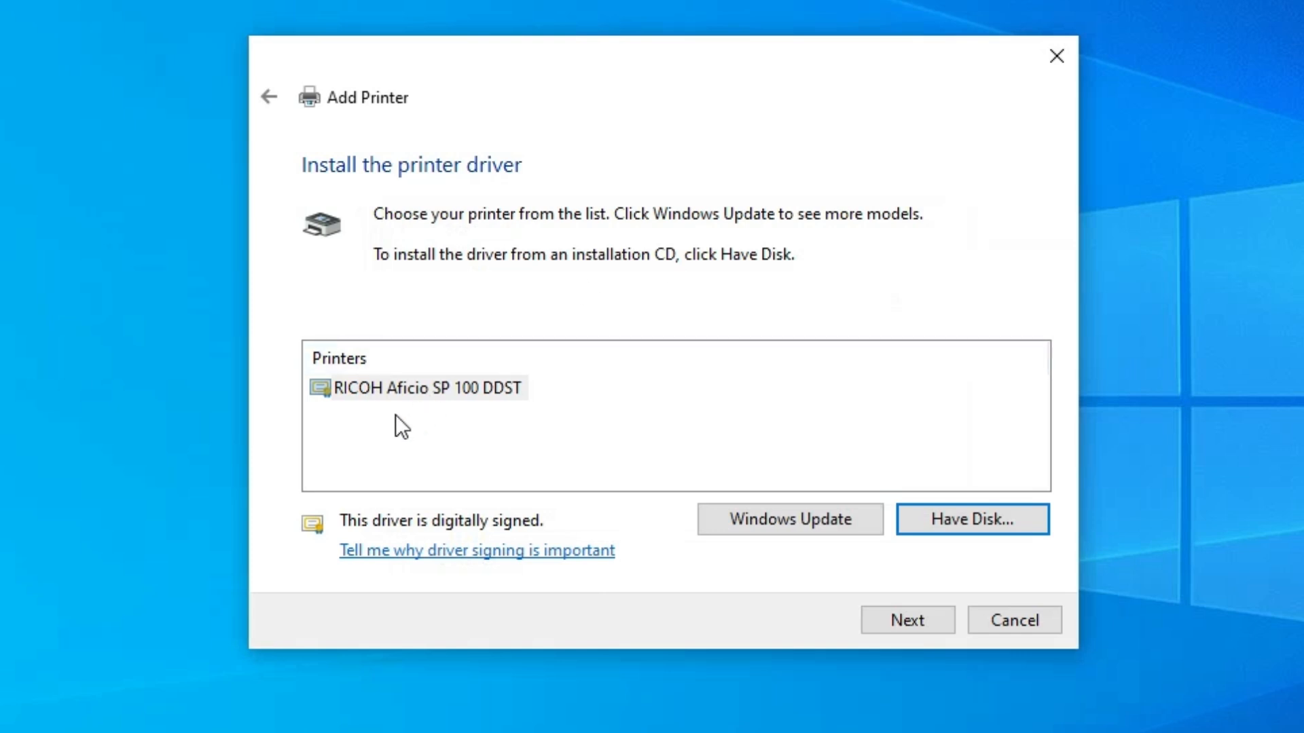
Step: Install the RICOH Aficio SP 100 DDST printer with its suggested name and without sharing, and finish the wizard
left_click(466, 393)
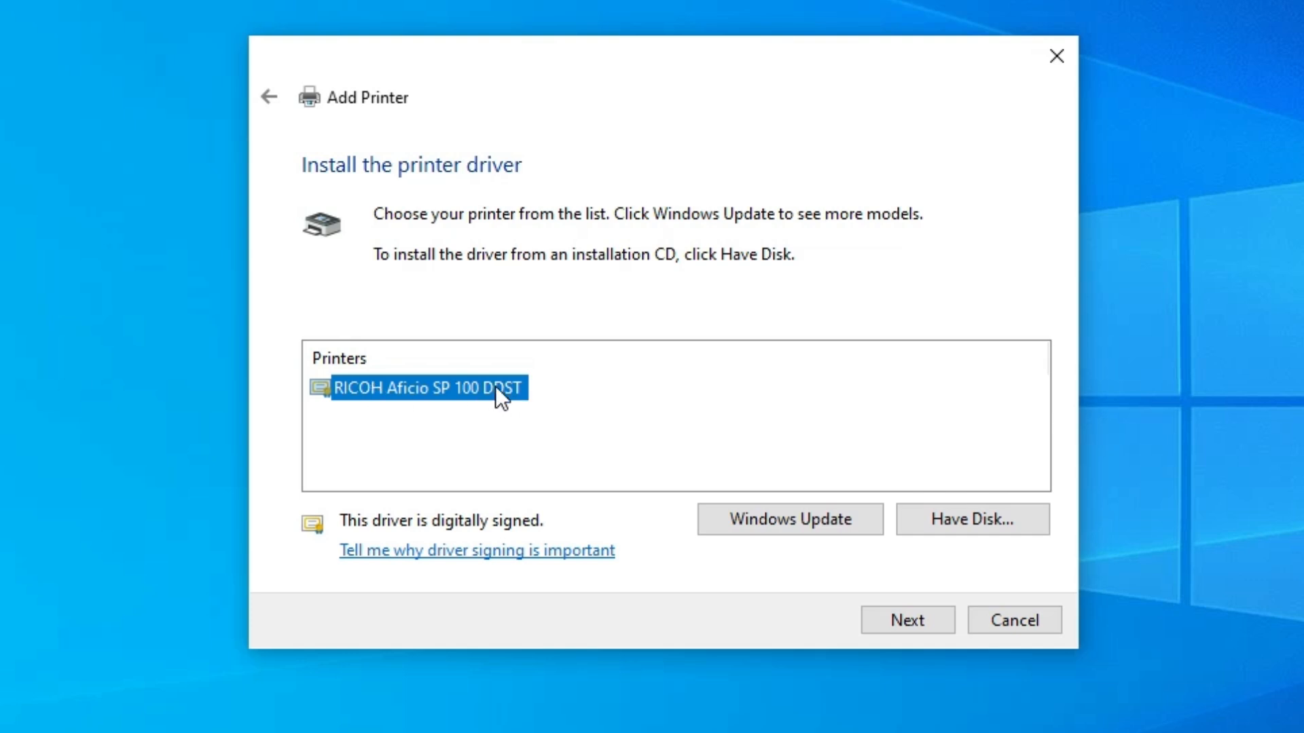
left_click(889, 616)
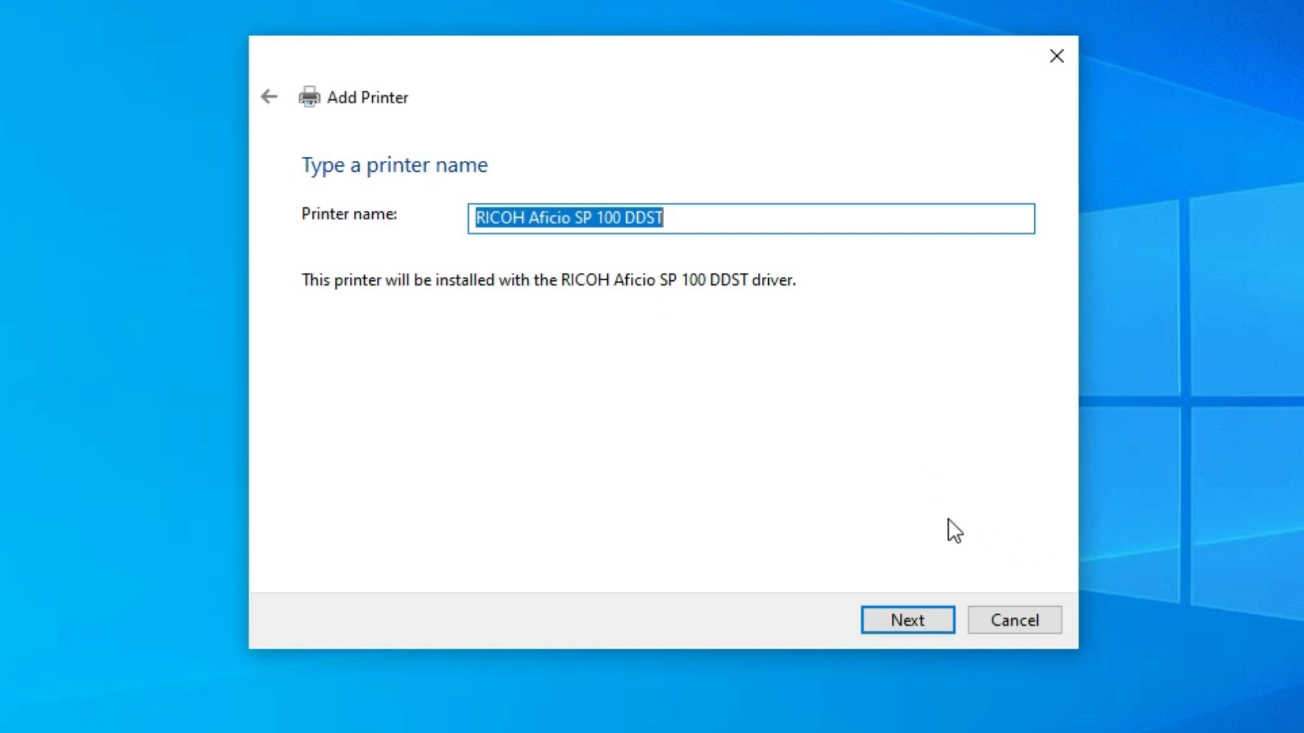
left_click(903, 626)
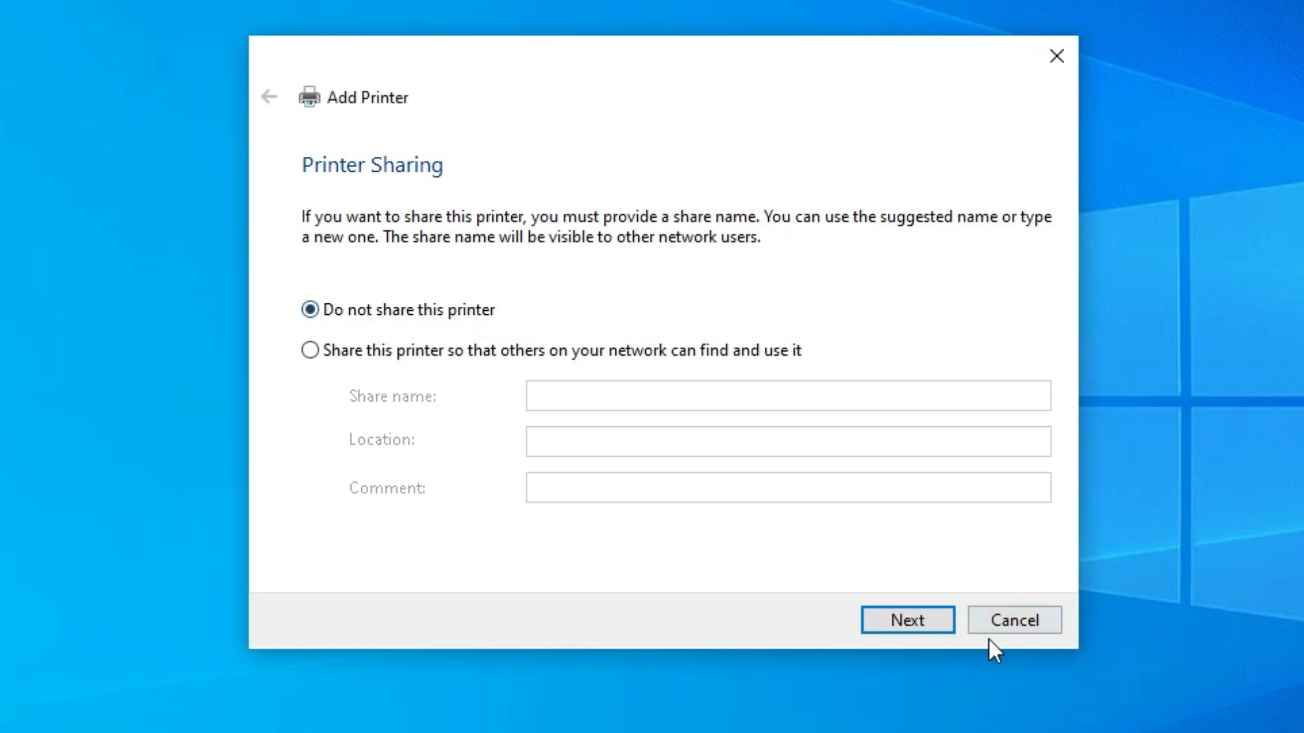
left_click(939, 621)
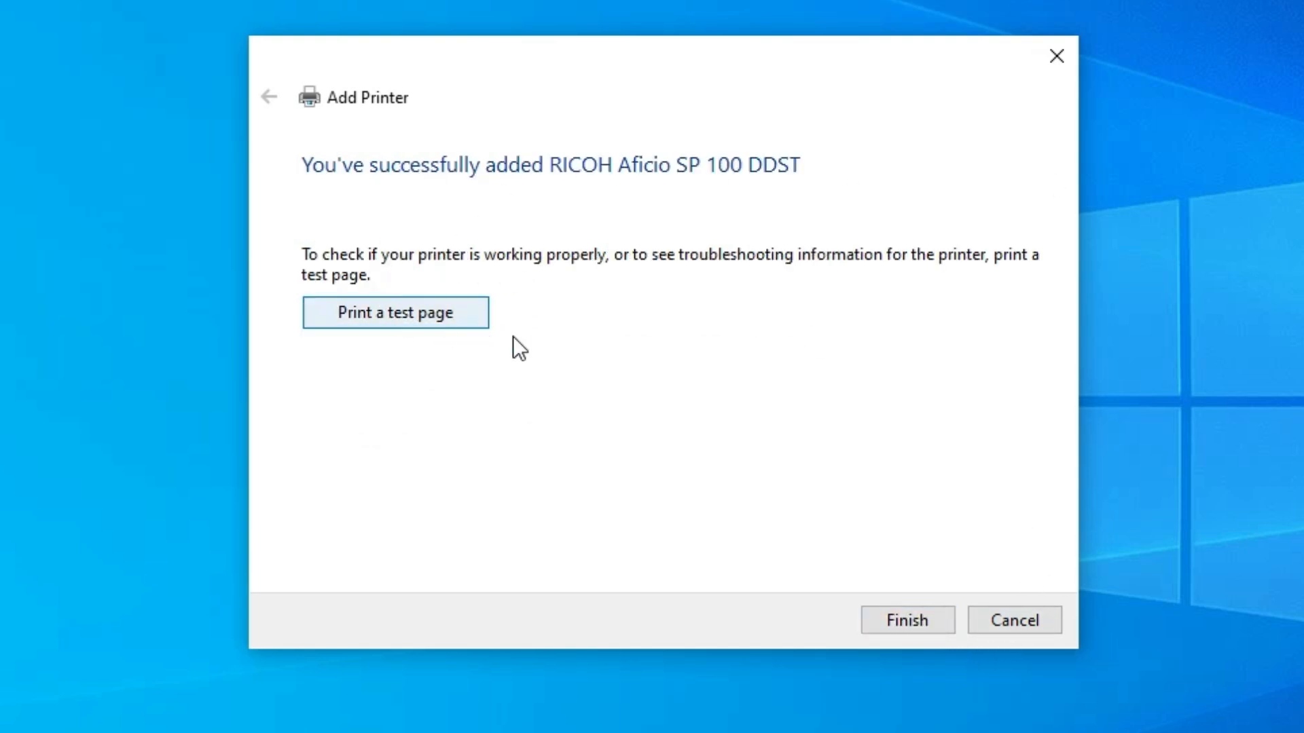
left_click(894, 615)
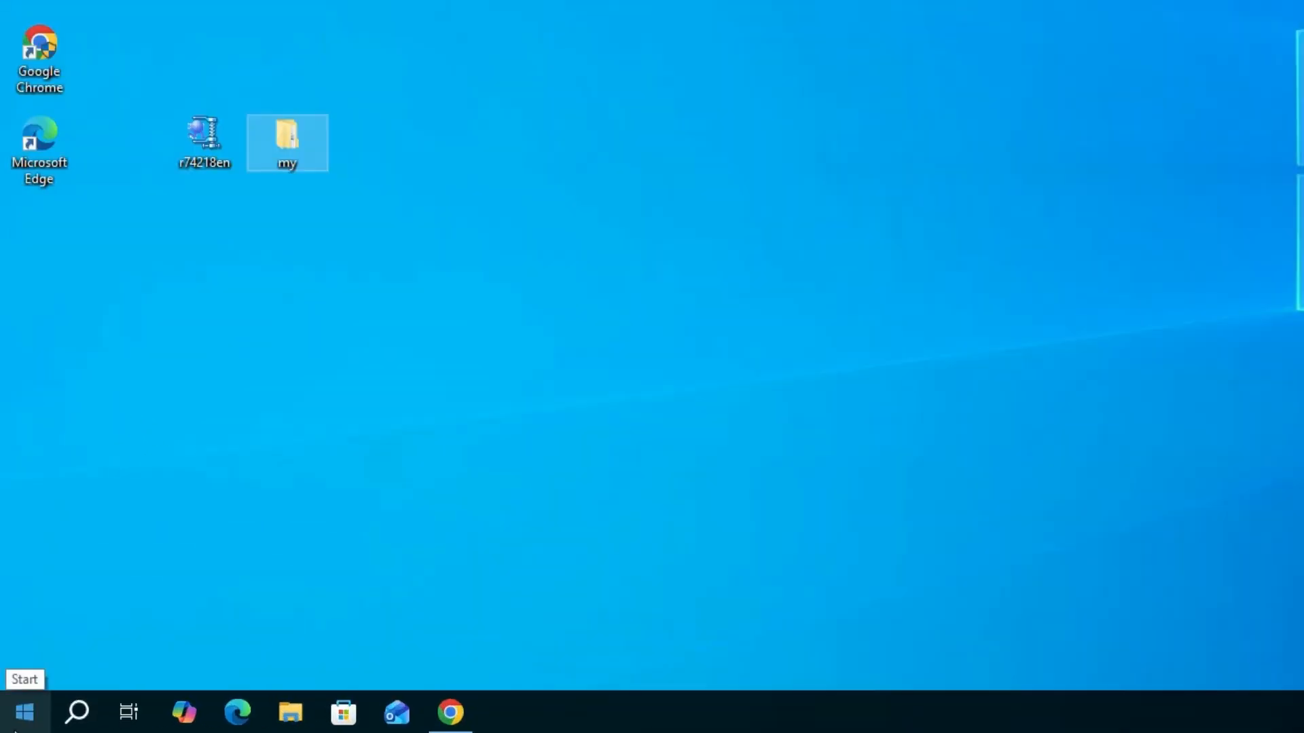
Step: Check the Printers & scanners list for the RICOH Aficio SP 100 DDST, and close the settings
left_click(15, 730)
type("pr")
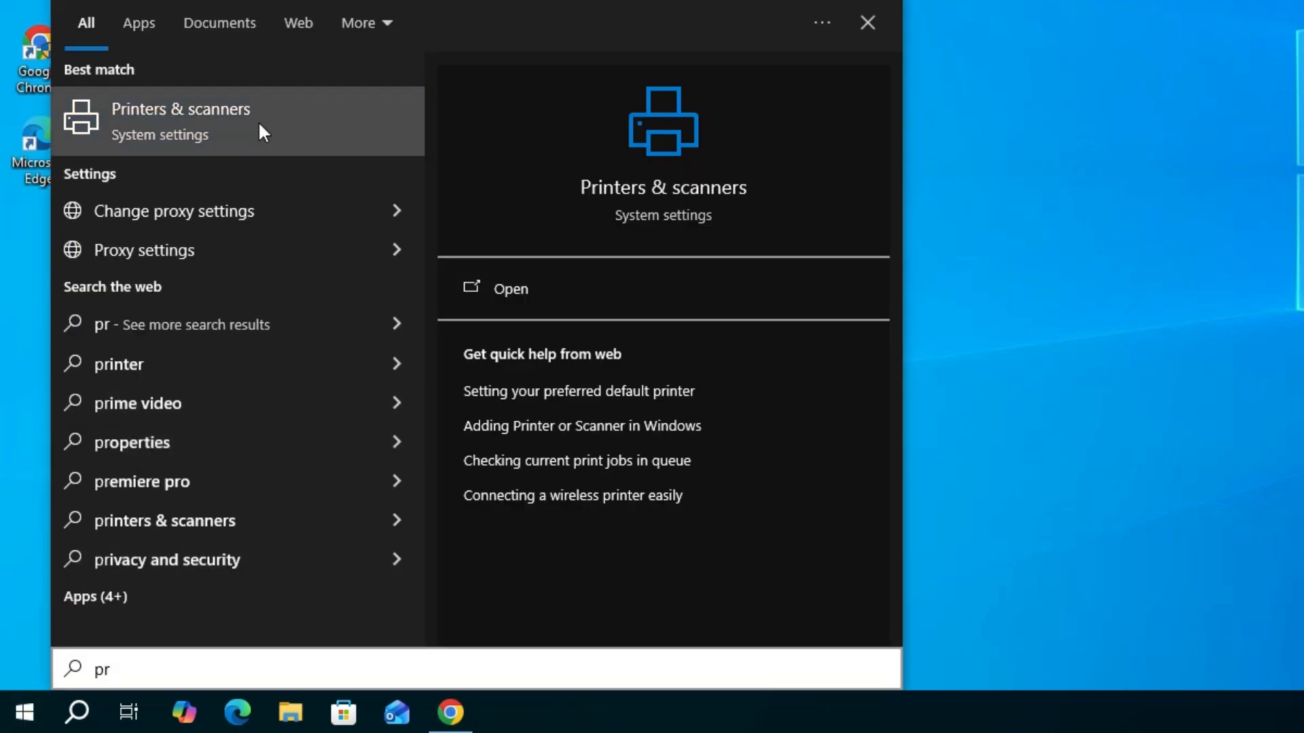
left_click(258, 121)
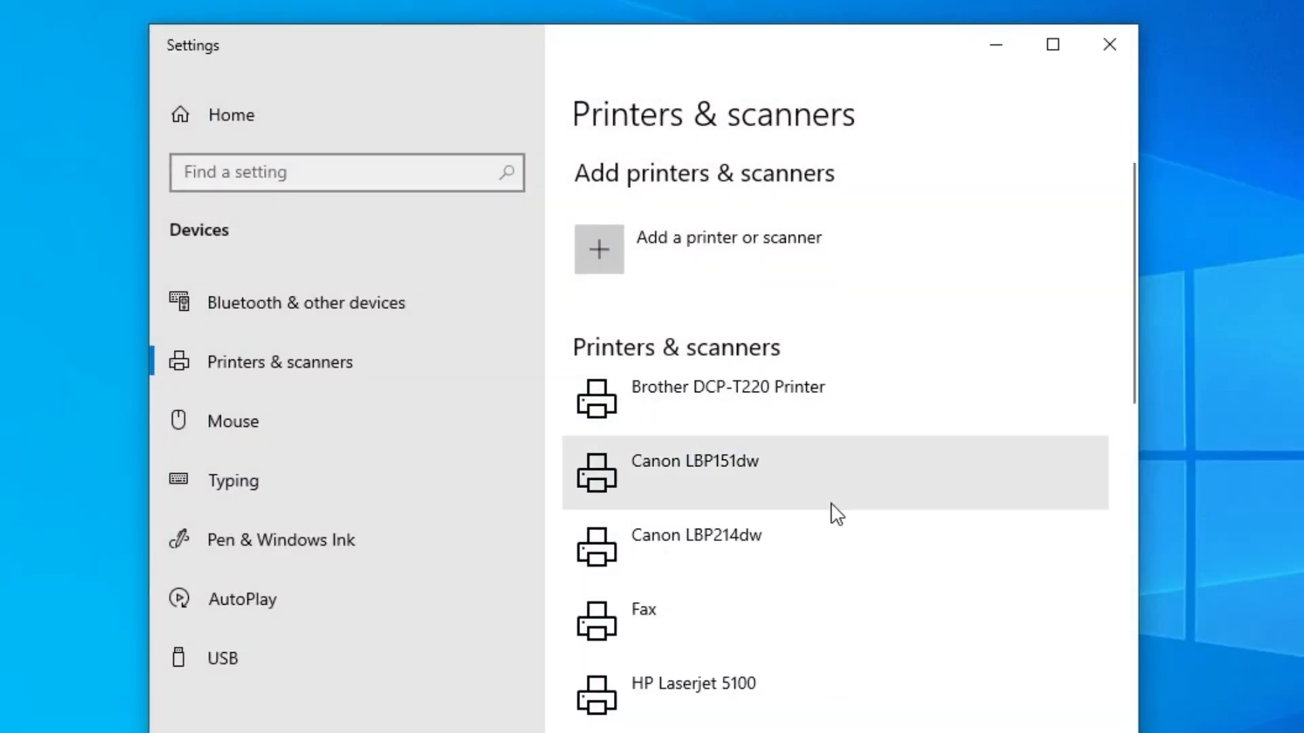
scroll(764, 628, "down", 3)
scroll(762, 628, "down", 5)
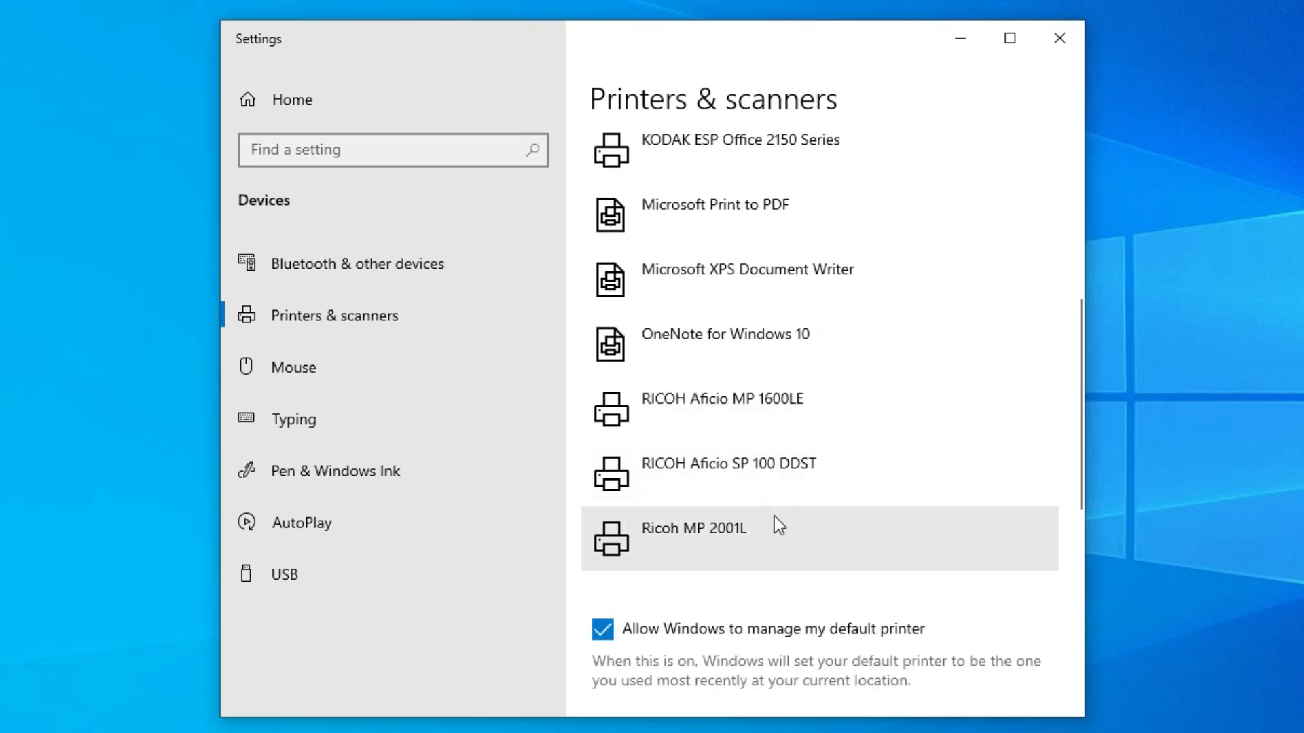
scroll(779, 526, "down", 2)
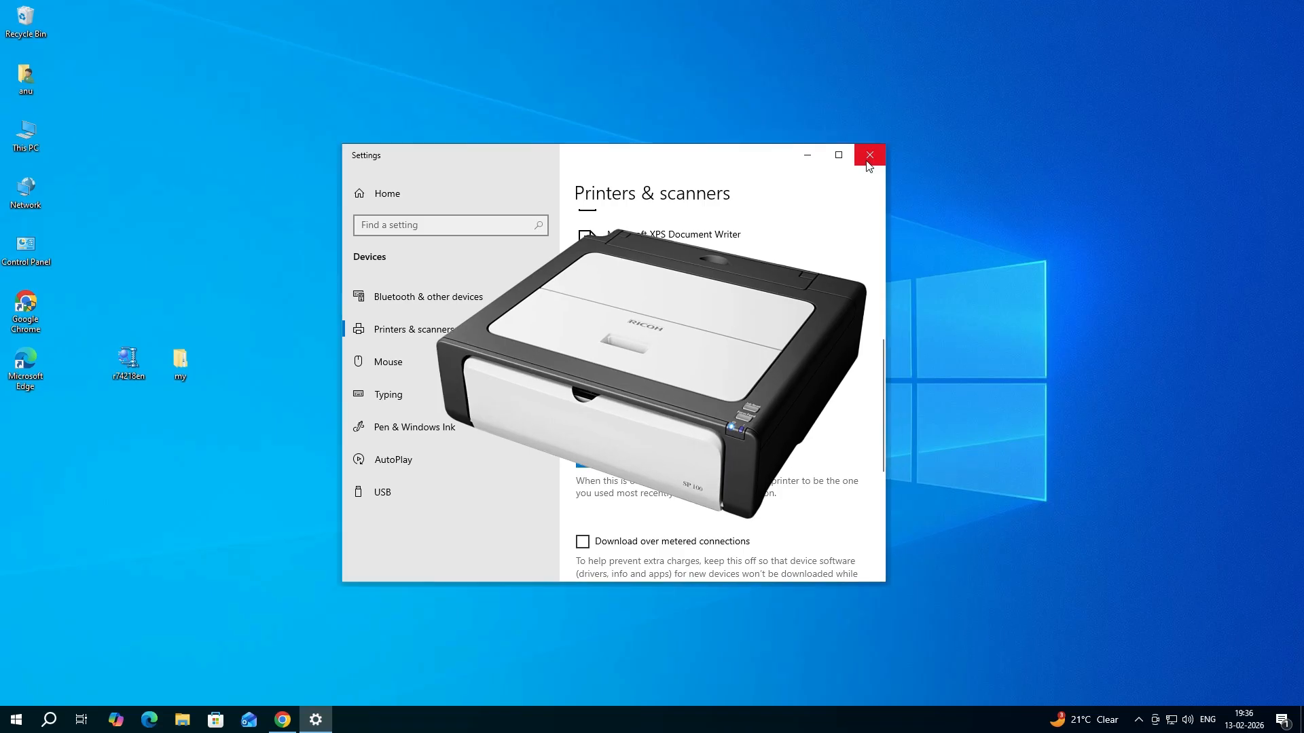
left_click(1059, 38)
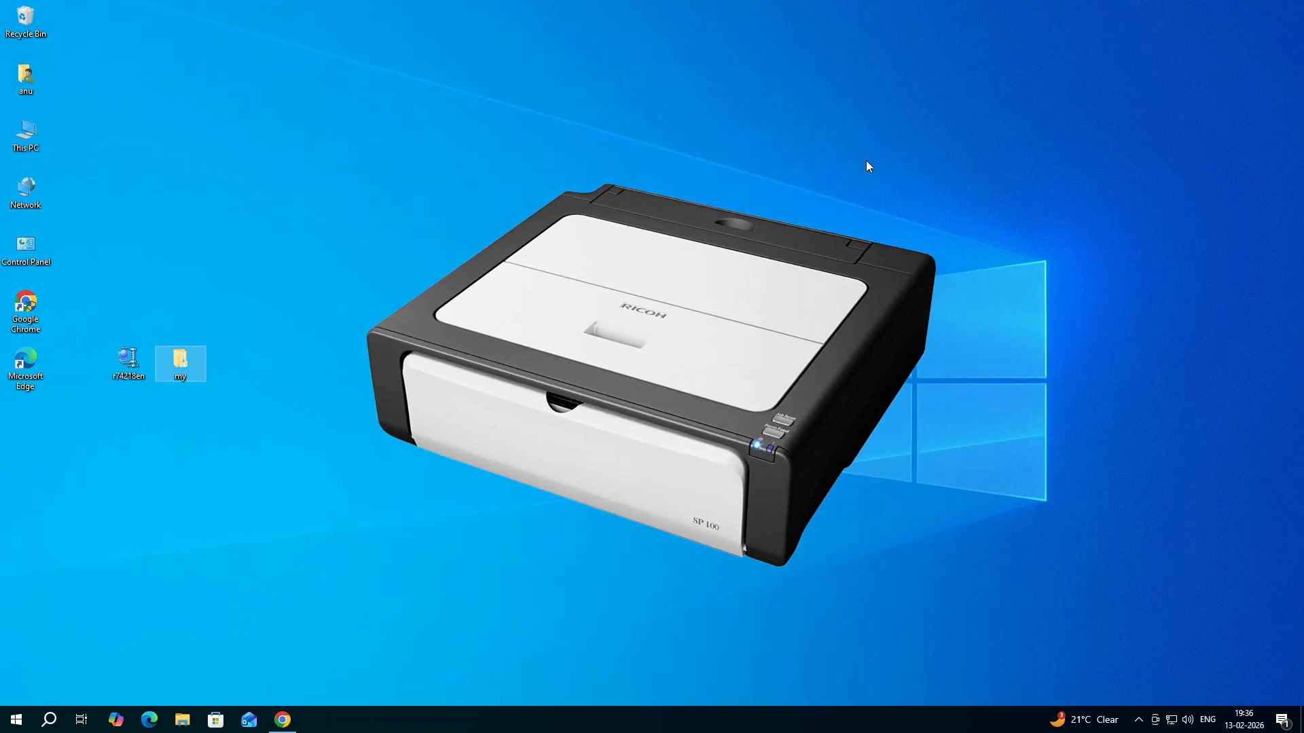